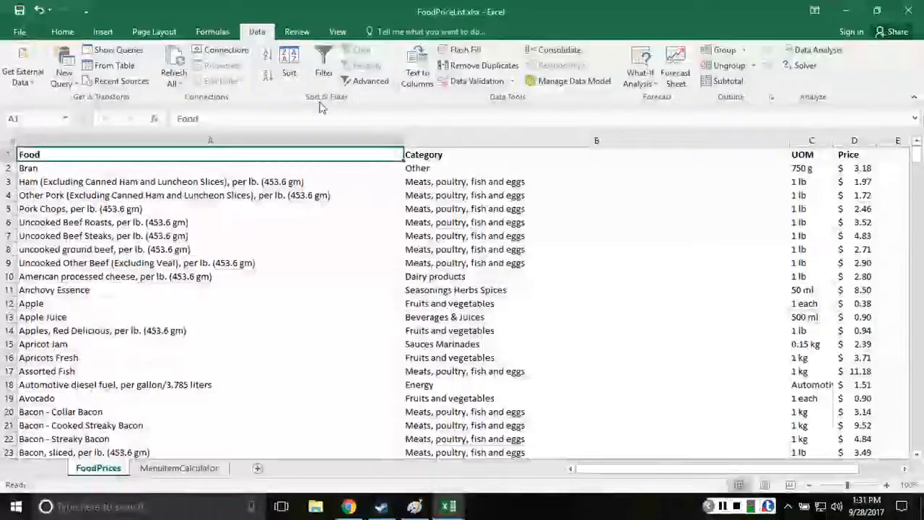
# Step: Turn on filtering for the Food, Category, UOM and Price headers in row 1 of the FoodPrices sheet
pyautogui.click(292, 171)
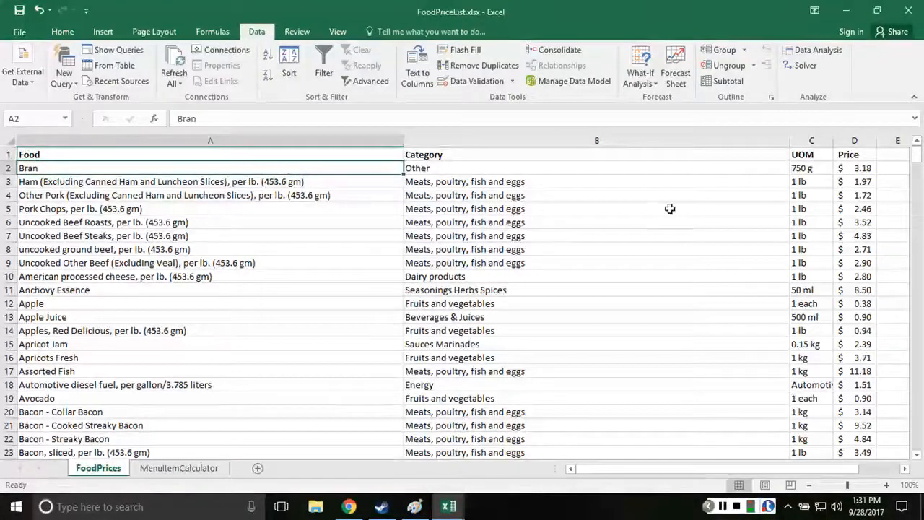
pyautogui.click(517, 142)
pyautogui.click(481, 179)
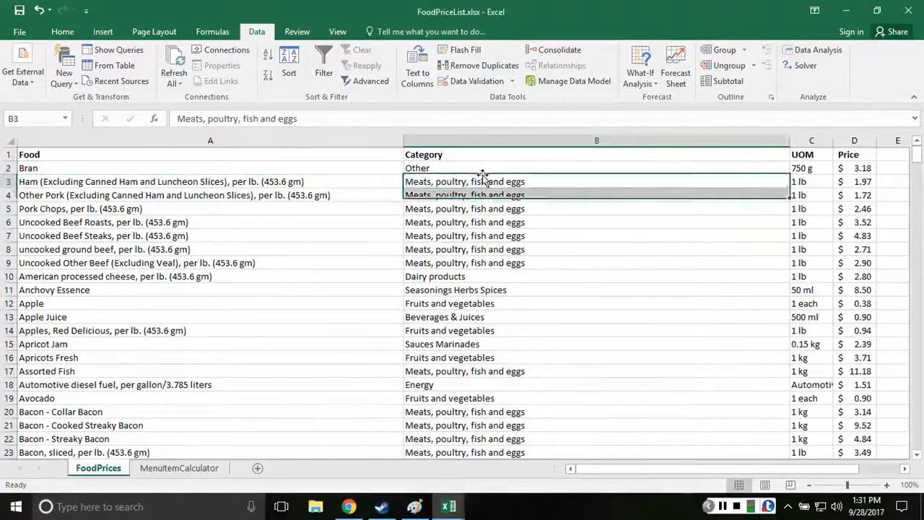
pyautogui.click(839, 169)
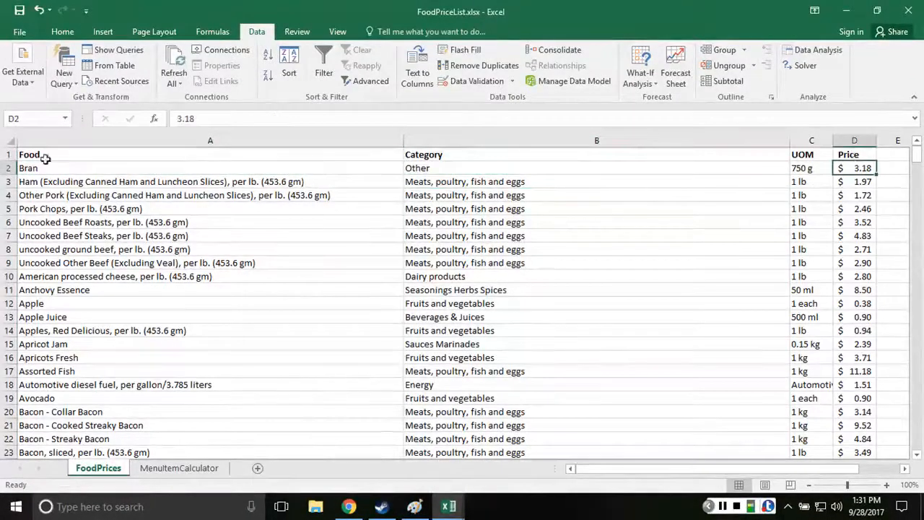
pyautogui.moveTo(41, 154); pyautogui.dragTo(849, 149)
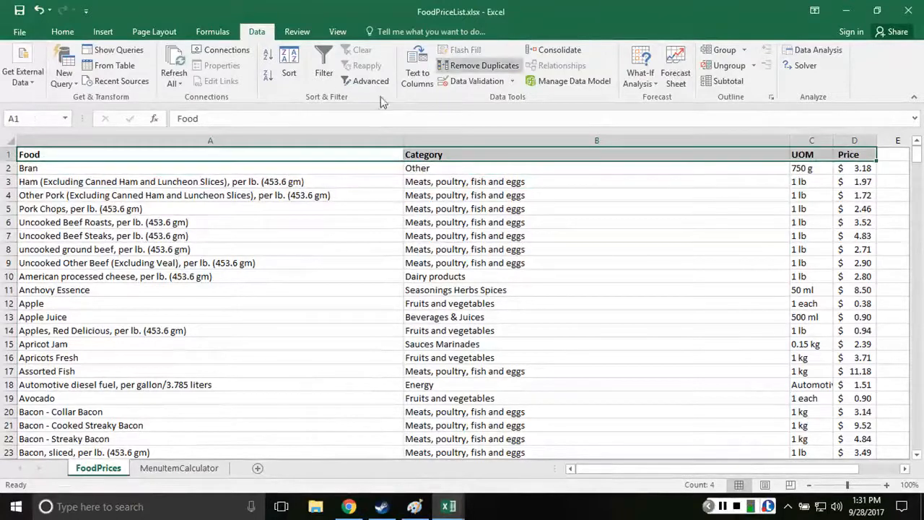
pyautogui.click(323, 72)
pyautogui.click(421, 245)
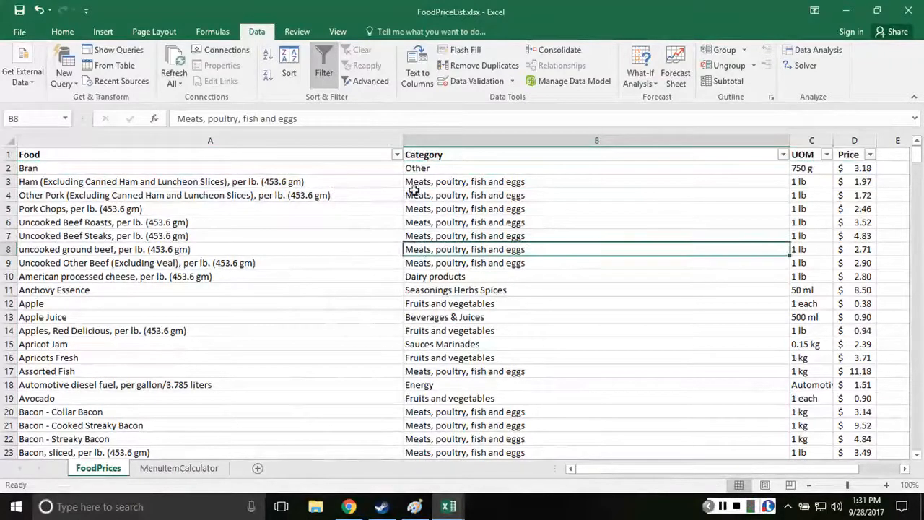
# Step: Filter the Food column to the items containing "cheese" and look through the listed foods
pyautogui.click(396, 154)
pyautogui.click(396, 154)
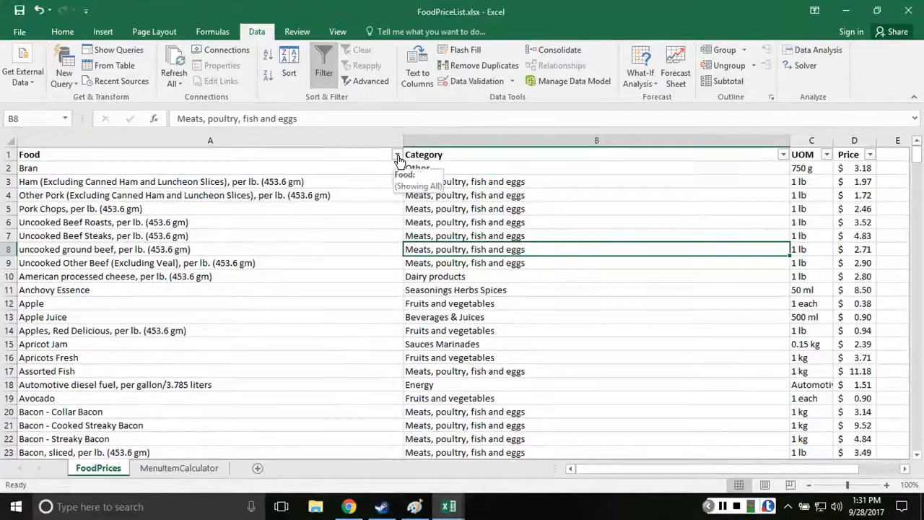
pyautogui.click(397, 155)
pyautogui.write('cheese')
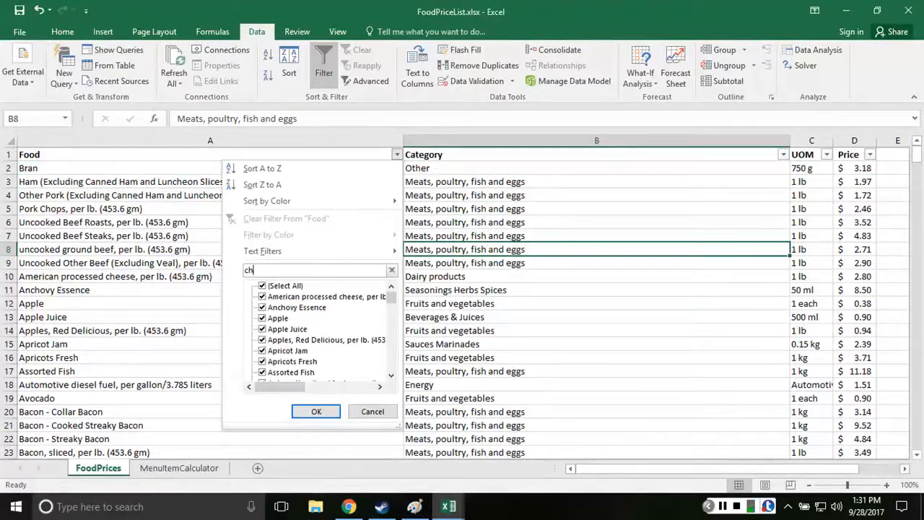
pyautogui.click(316, 411)
pyautogui.moveTo(205, 170); pyautogui.dragTo(219, 305)
pyautogui.click(217, 330)
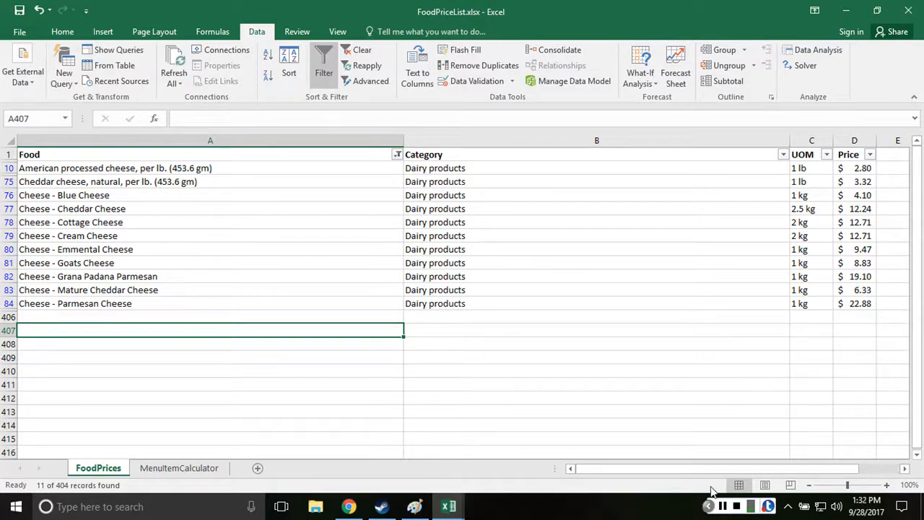
pyautogui.click(722, 504)
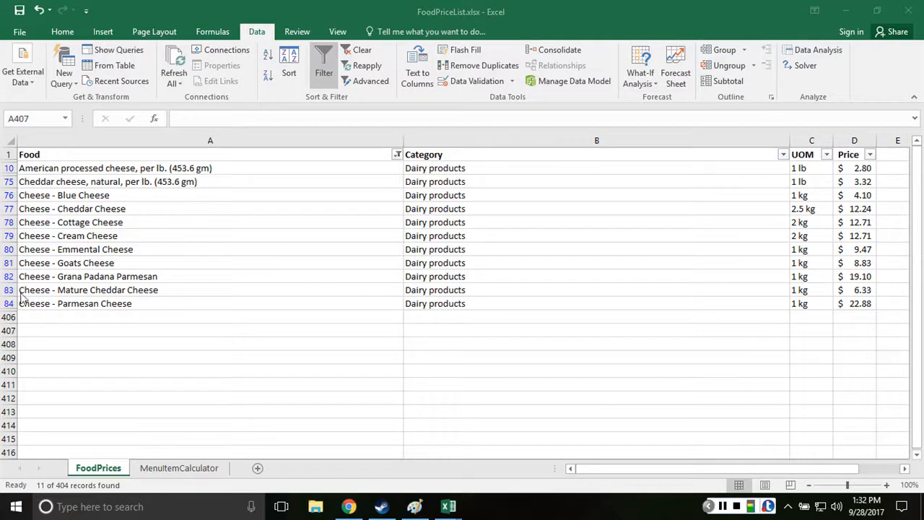
# Step: Enter the new food "Cheese - Brie" in cell A406, the first empty row below the filtered list
pyautogui.click(49, 319)
pyautogui.click(50, 317)
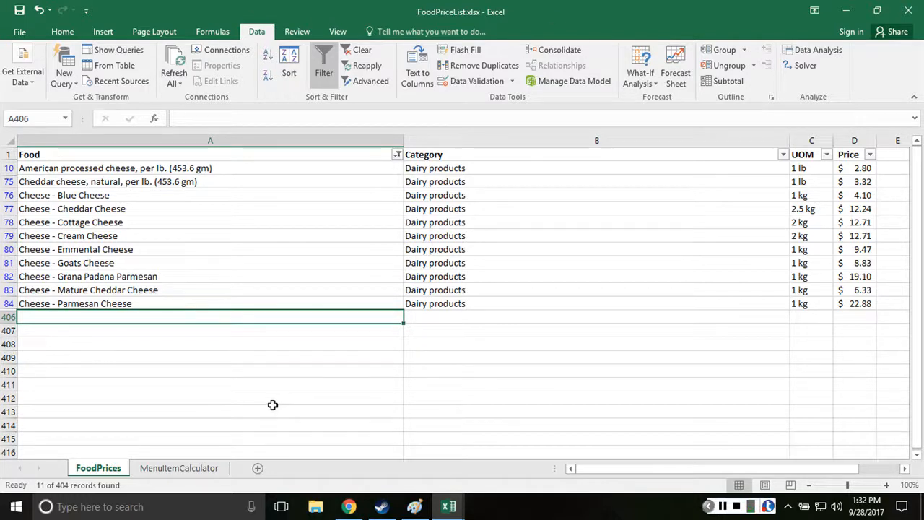
pyautogui.write('Chees')
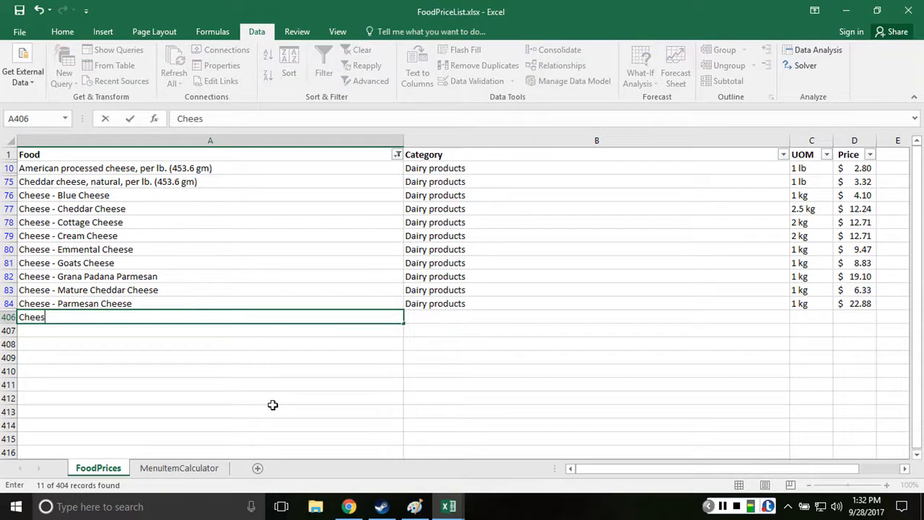
pyautogui.write('e - Brigh')
pyautogui.press('Tab')
pyautogui.press('Tab')
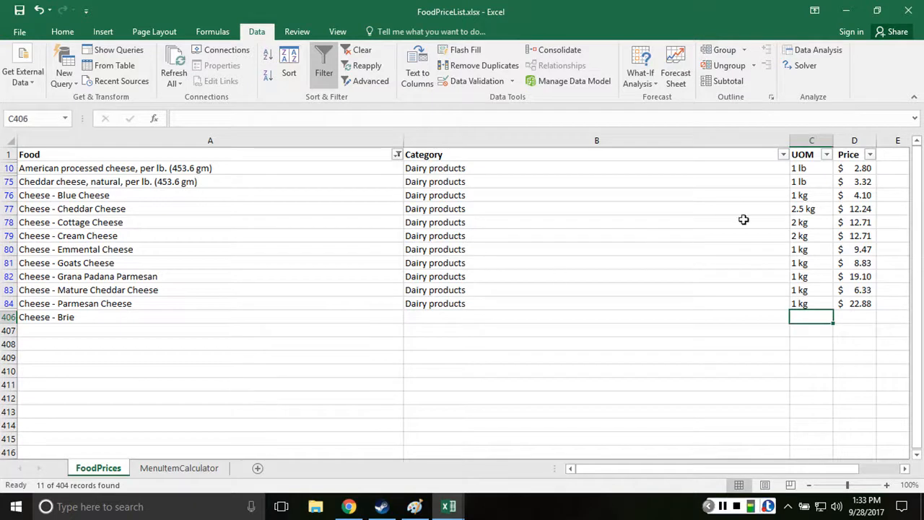
# Step: Check the units used for the other cheeses and enter a price of 8.19 for Cheese - Brie
pyautogui.moveTo(801, 184); pyautogui.dragTo(814, 169)
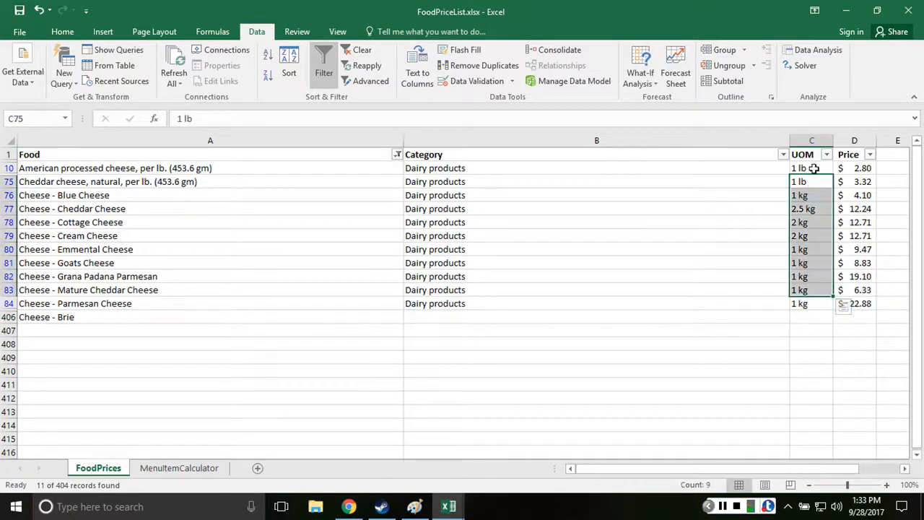
pyautogui.click(799, 316)
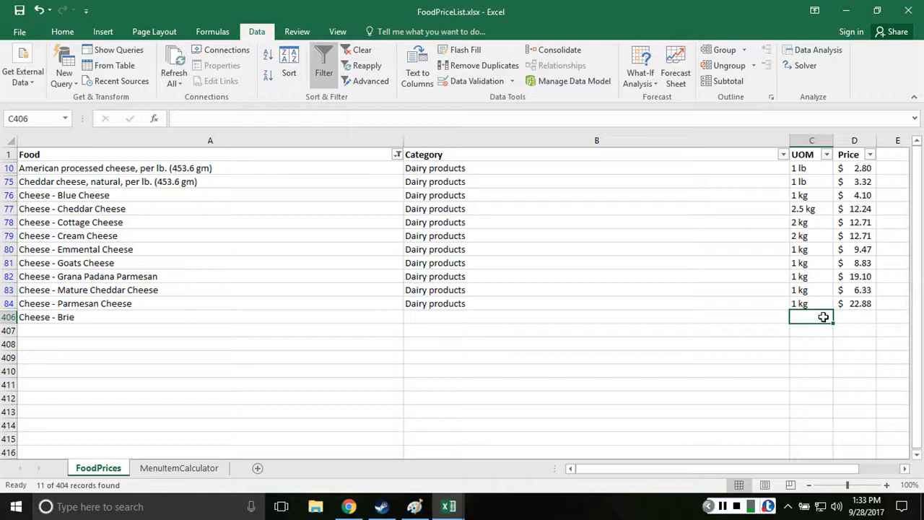
pyautogui.press('Tab')
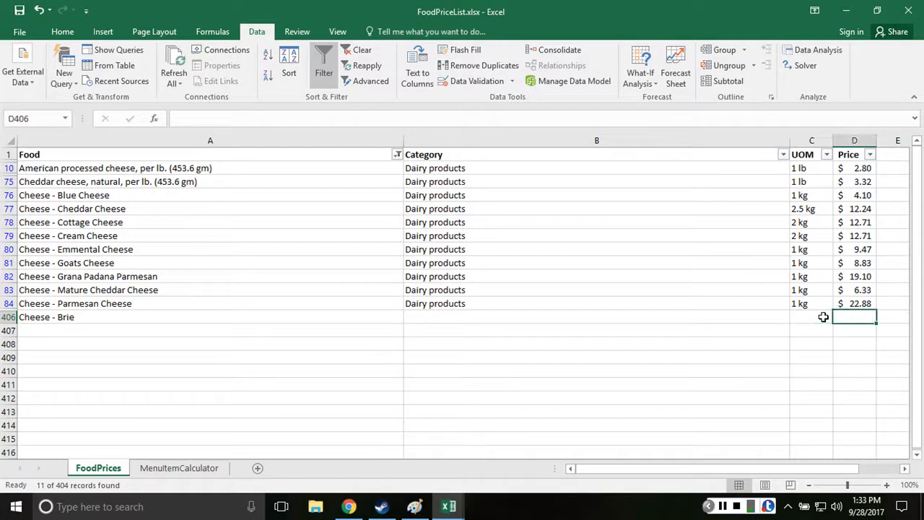
pyautogui.write('8.')
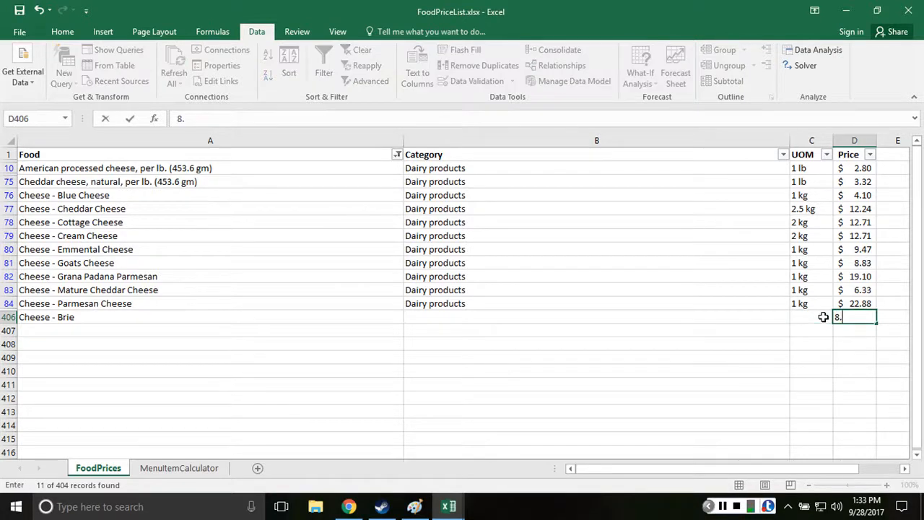
pyautogui.write('19')
pyautogui.press('Return')
# Step: Set the unit of measure for Cheese - Brie to "1 lb" and its category to "Dairy products"
pyautogui.click(823, 316)
pyautogui.write('1')
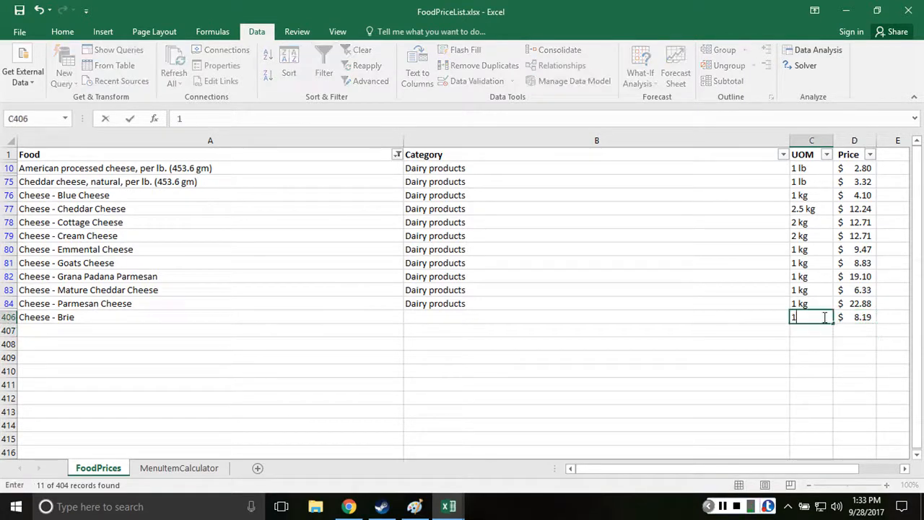
pyautogui.write(' lb')
pyautogui.press('Return')
pyautogui.press('Left')
pyautogui.press('Up')
pyautogui.write('Dairy products')
pyautogui.press('Return')
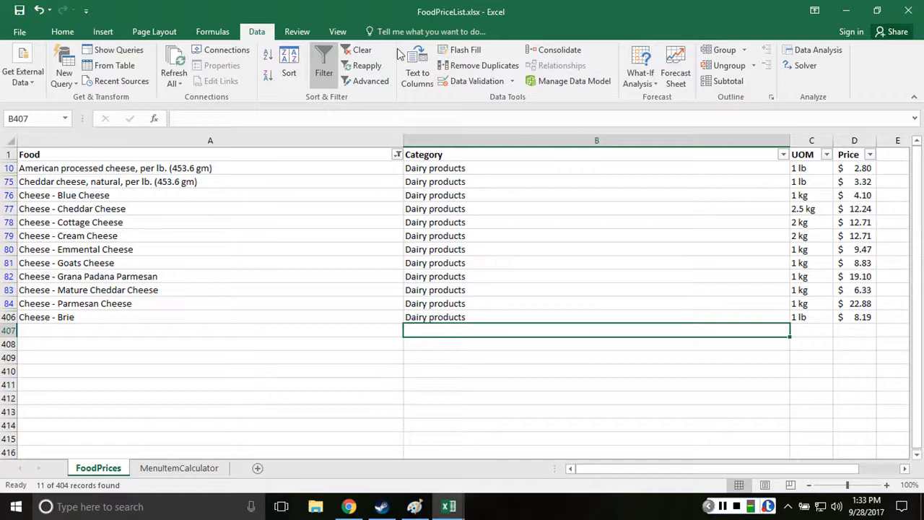
# Step: Reset the Food column filter to select all foods so the whole price list shows again
pyautogui.click(397, 154)
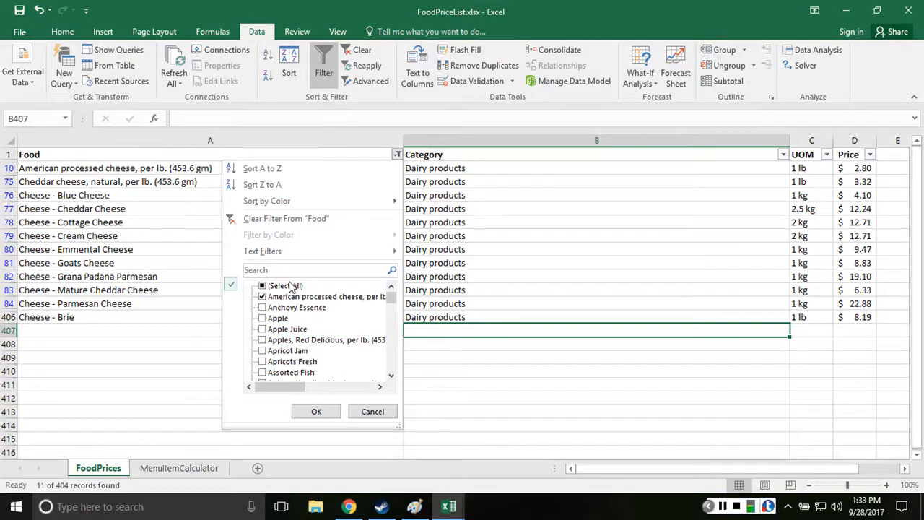
pyautogui.click(293, 287)
pyautogui.click(309, 411)
pyautogui.click(320, 276)
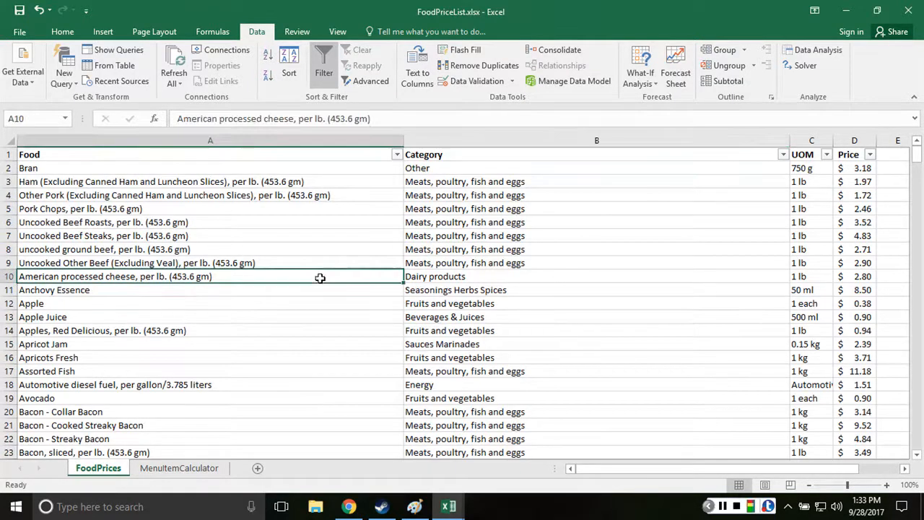
pyautogui.click(161, 302)
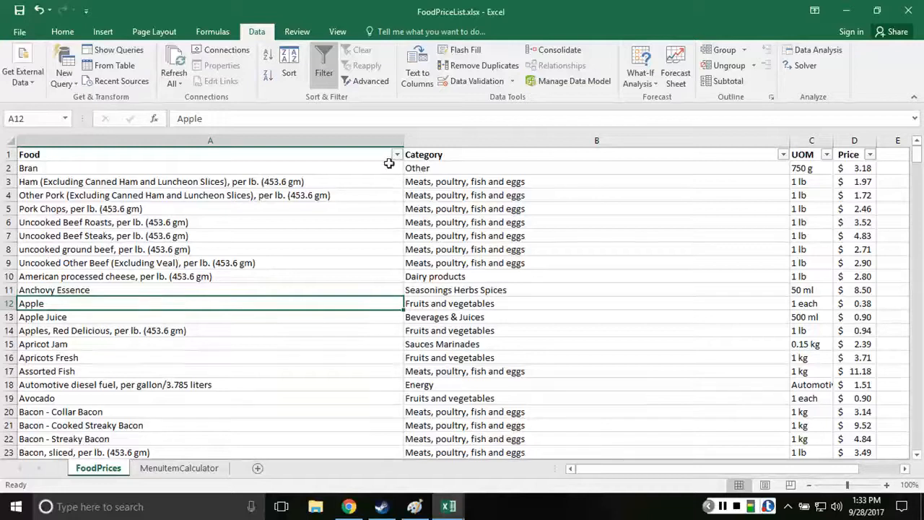
# Step: Filter the Category column to show only the Energy items
pyautogui.click(782, 154)
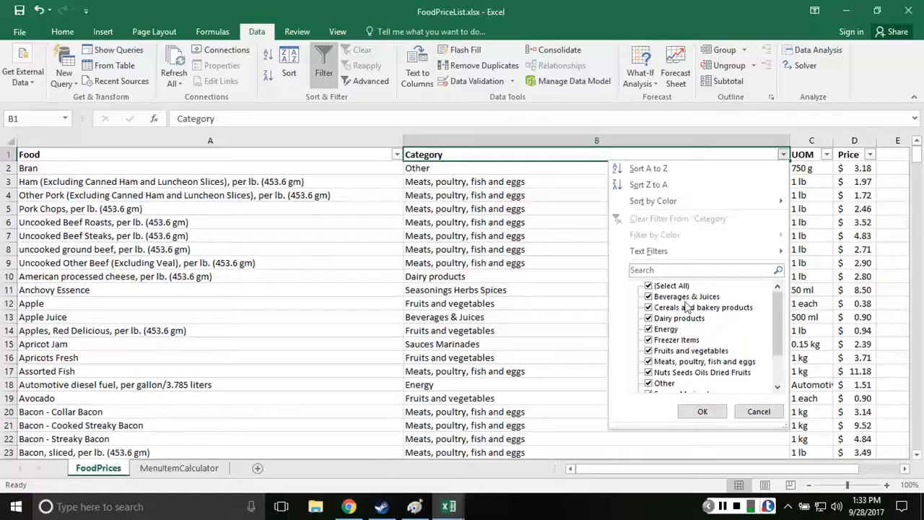
pyautogui.click(675, 286)
pyautogui.click(666, 329)
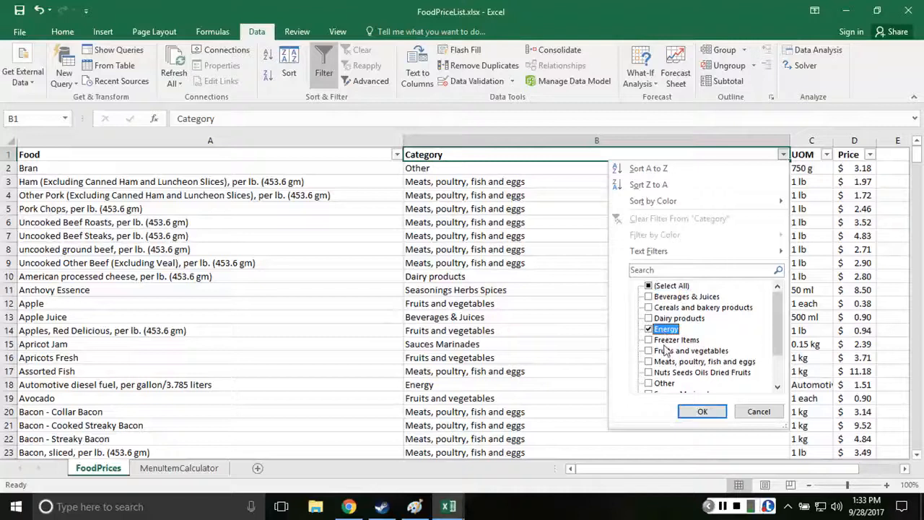
pyautogui.click(693, 410)
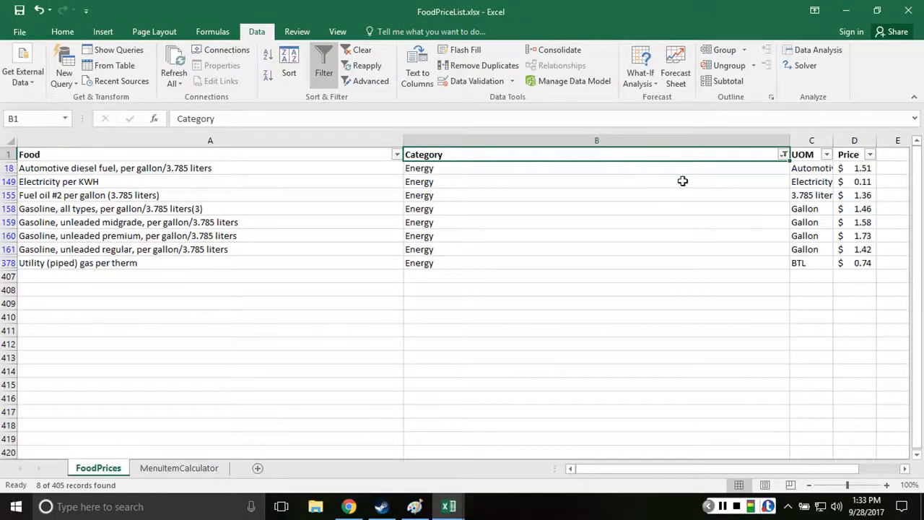
# Step: Switch the Category filter from Energy to Freezer Items and look over the listed foods and prices
pyautogui.click(784, 155)
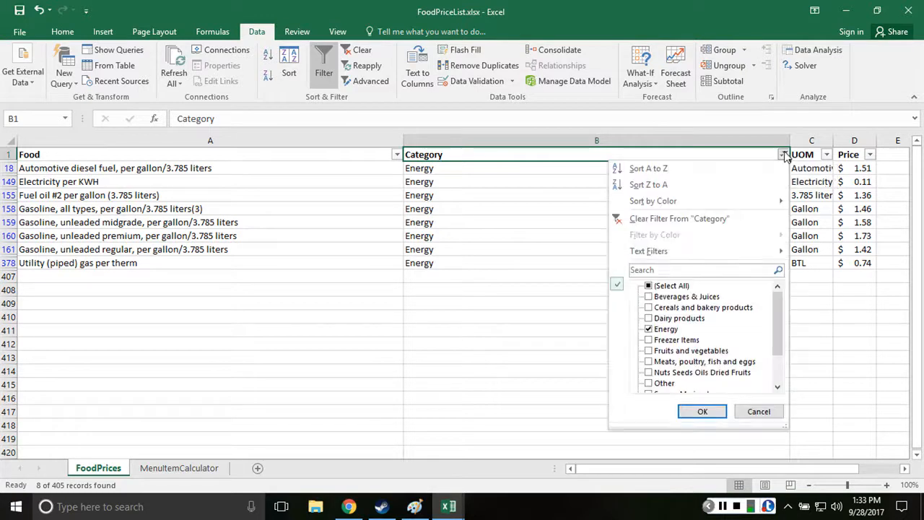
pyautogui.click(648, 329)
pyautogui.click(650, 340)
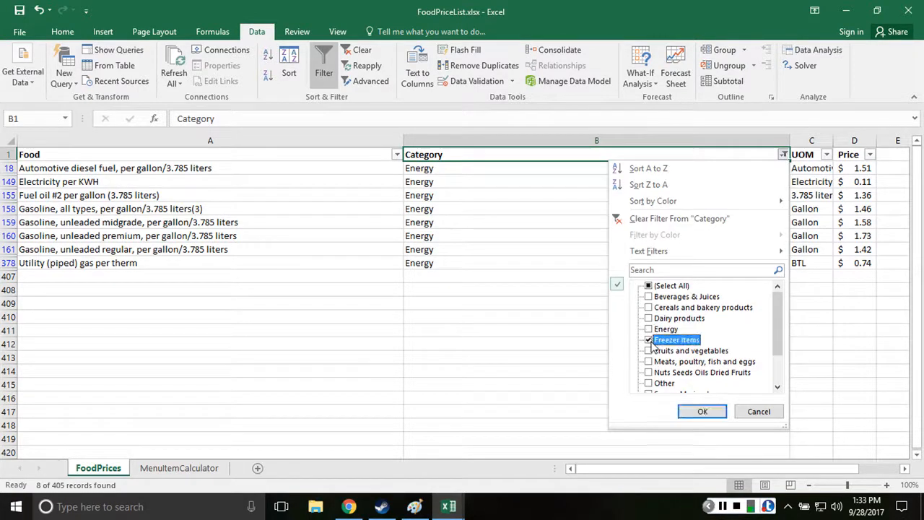
pyautogui.click(698, 410)
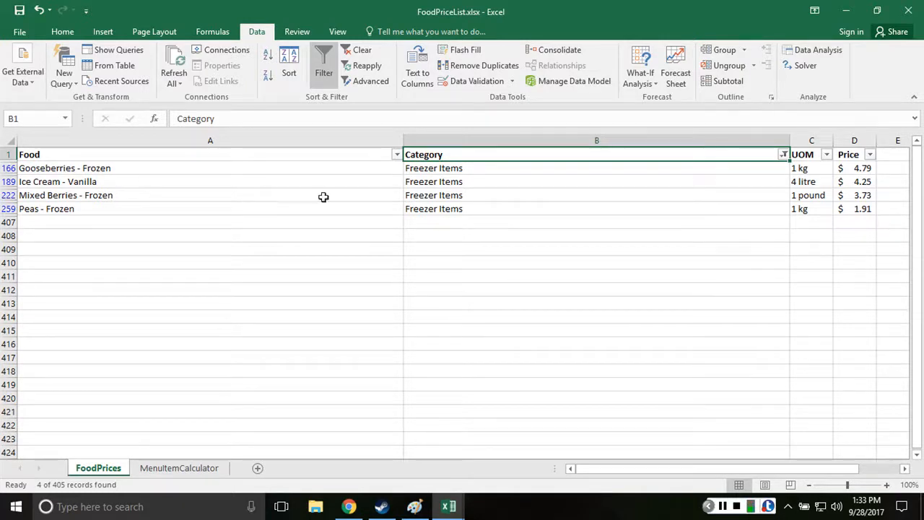
pyautogui.click(114, 224)
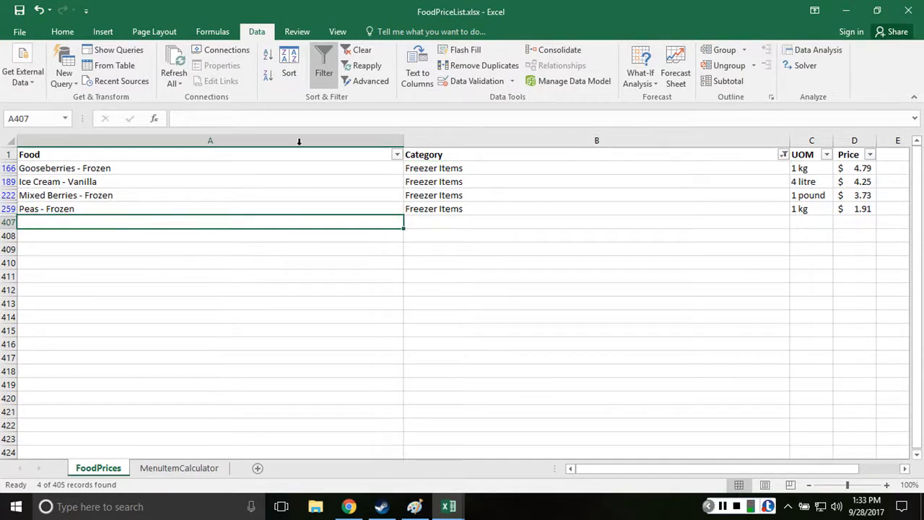
pyautogui.click(850, 181)
# Step: Switch the Category filter from Freezer Items to Stocks and go through the listed foods down to the last one
pyautogui.click(783, 155)
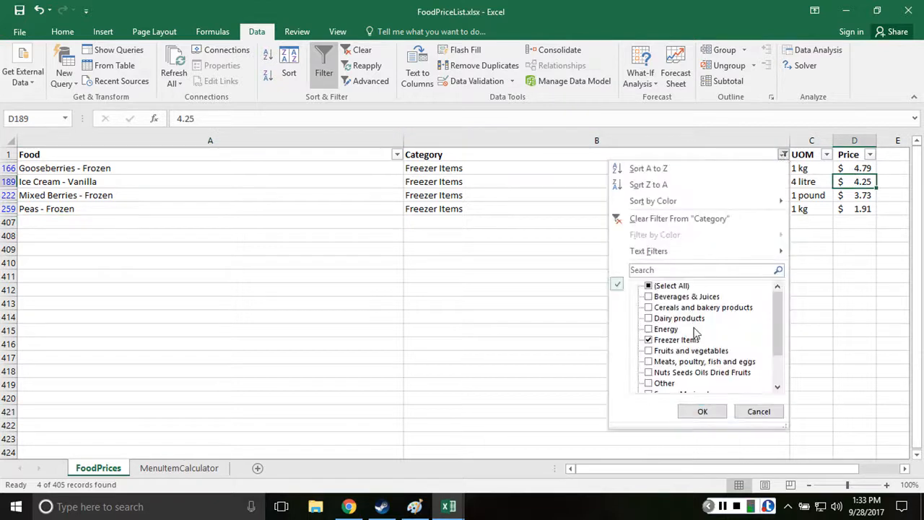
pyautogui.click(671, 340)
pyautogui.click(779, 366)
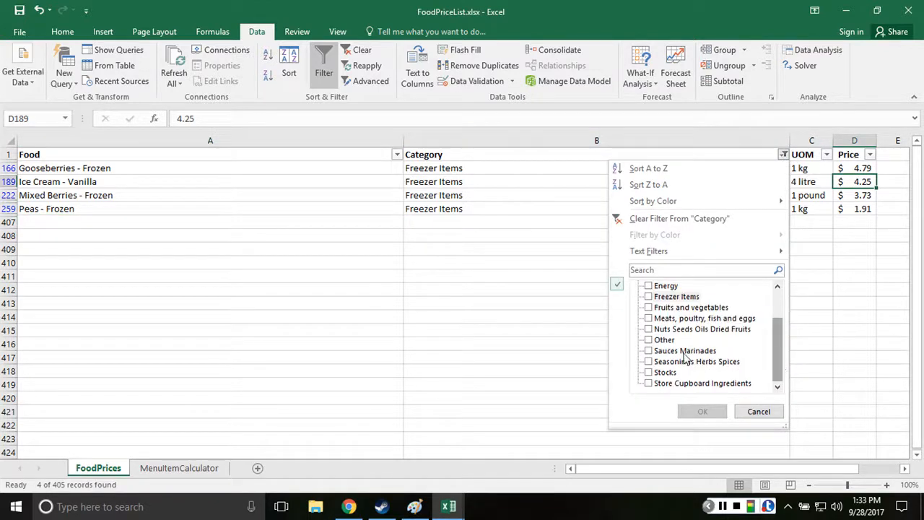
pyautogui.click(649, 372)
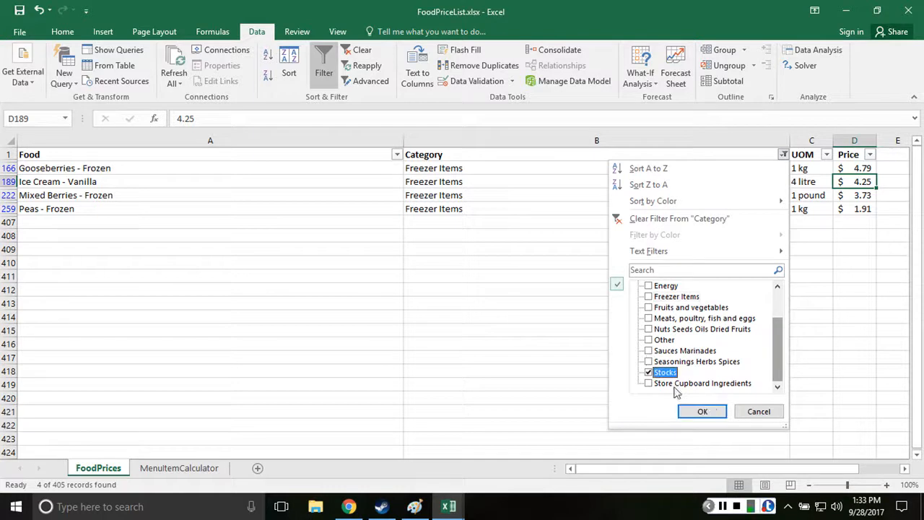
pyautogui.click(703, 410)
pyautogui.click(166, 208)
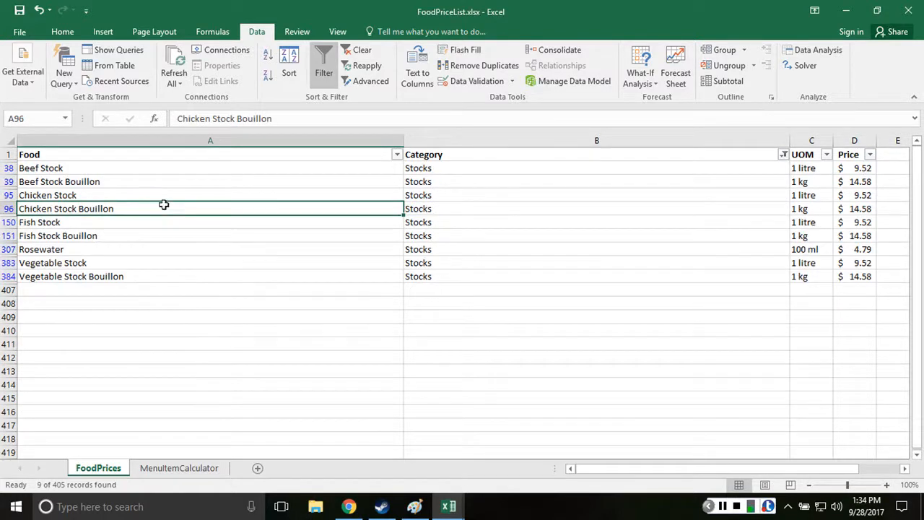
pyautogui.click(164, 198)
pyautogui.click(165, 210)
pyautogui.hotkey('ctrl', 'Down')
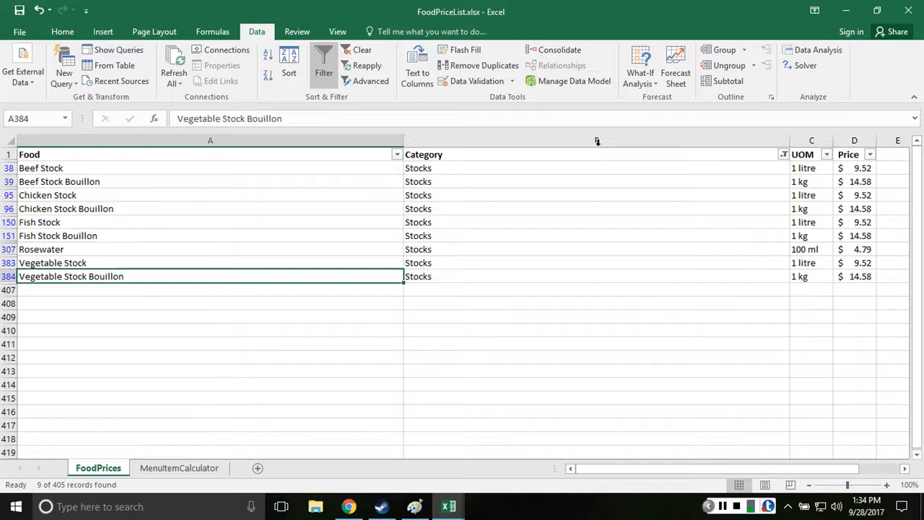
# Step: Reset the Category filter to select all categories so every food is listed again
pyautogui.click(783, 155)
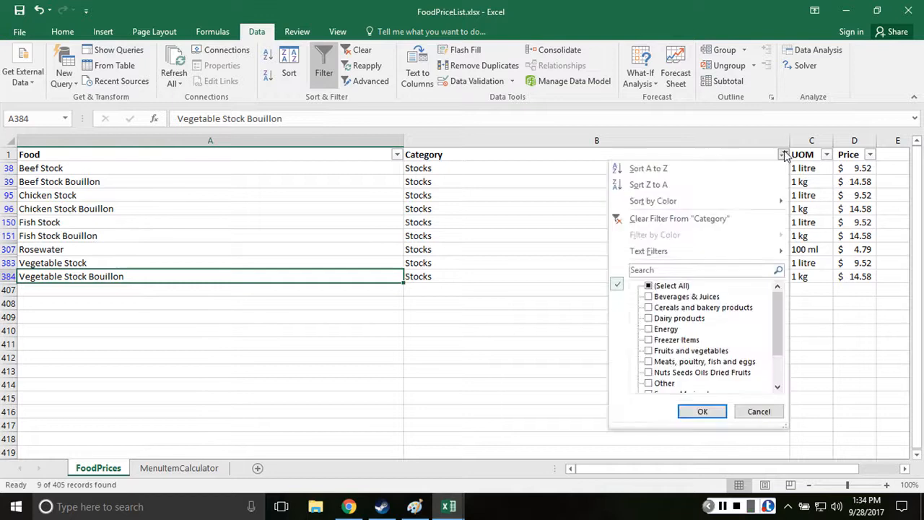
pyautogui.click(664, 285)
pyautogui.click(697, 411)
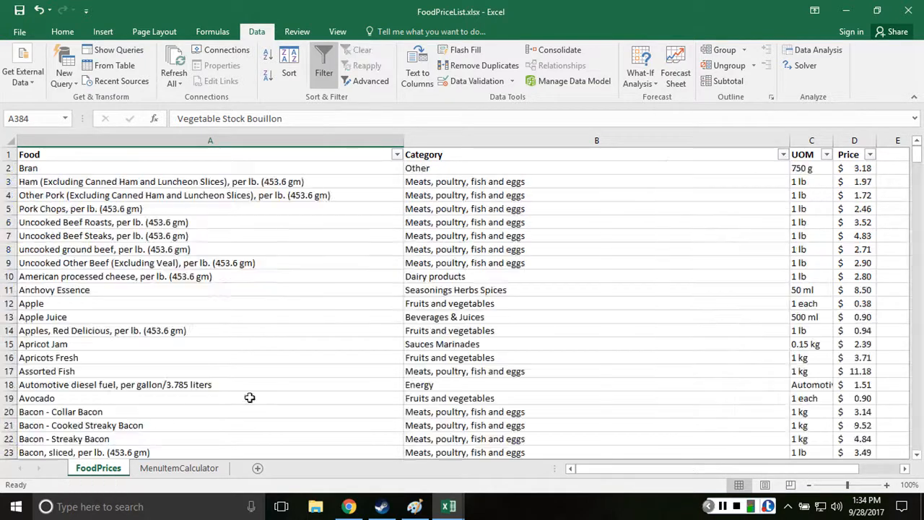
# Step: On the MenuItemCalculator sheet, fill the Ingredient Name cells C3:C14 with light blue
pyautogui.click(170, 470)
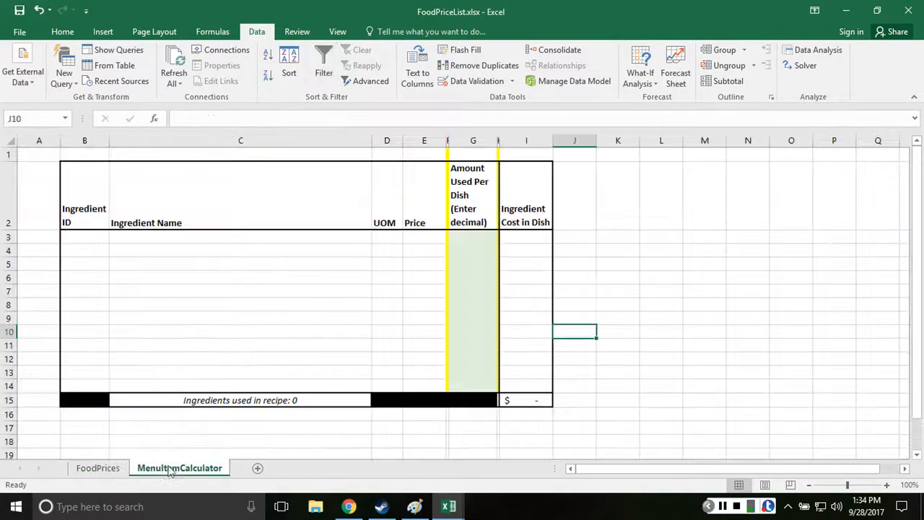
pyautogui.click(152, 239)
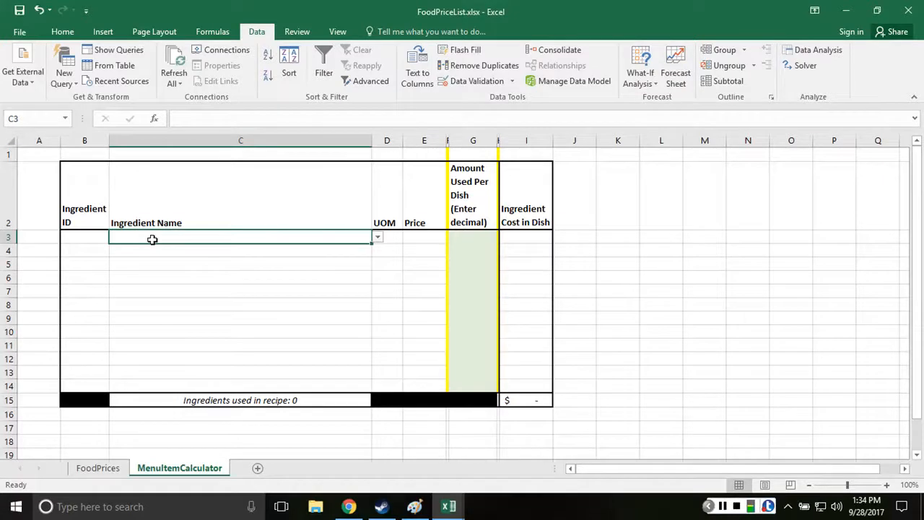
pyautogui.moveTo(200, 236); pyautogui.dragTo(200, 381)
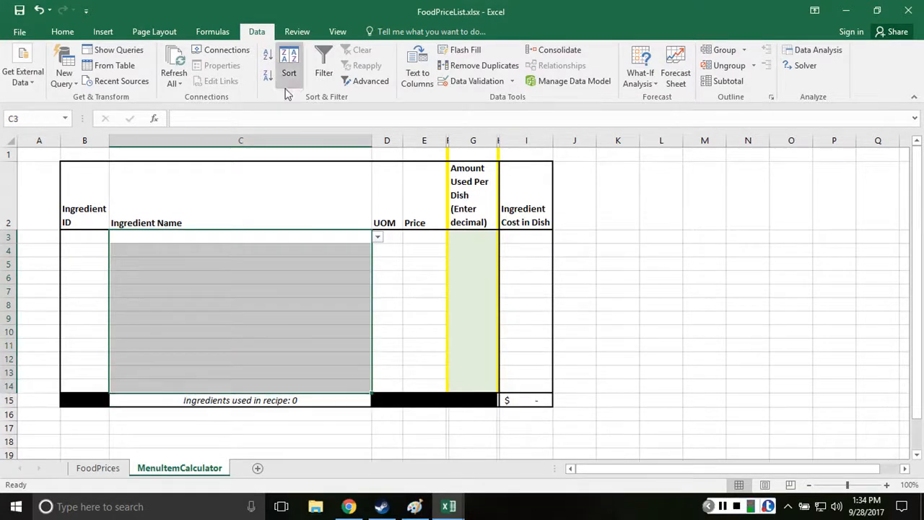
pyautogui.click(62, 32)
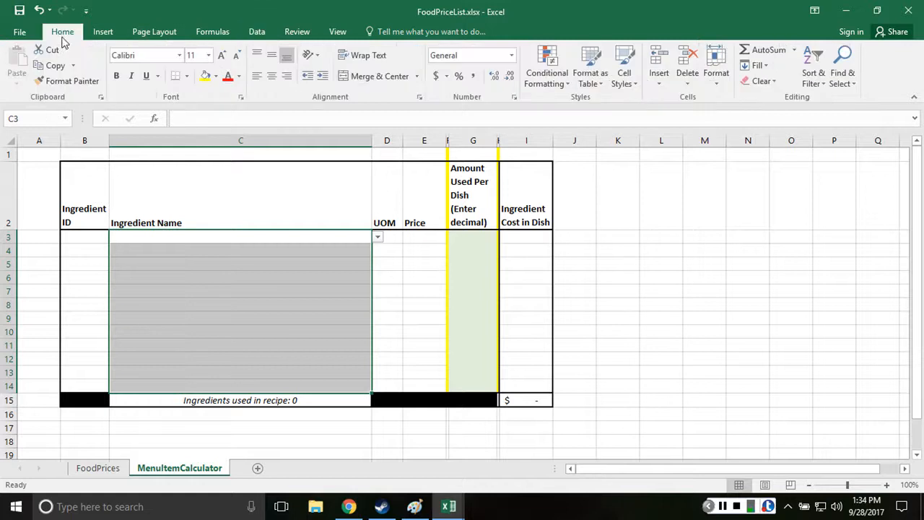
pyautogui.click(215, 76)
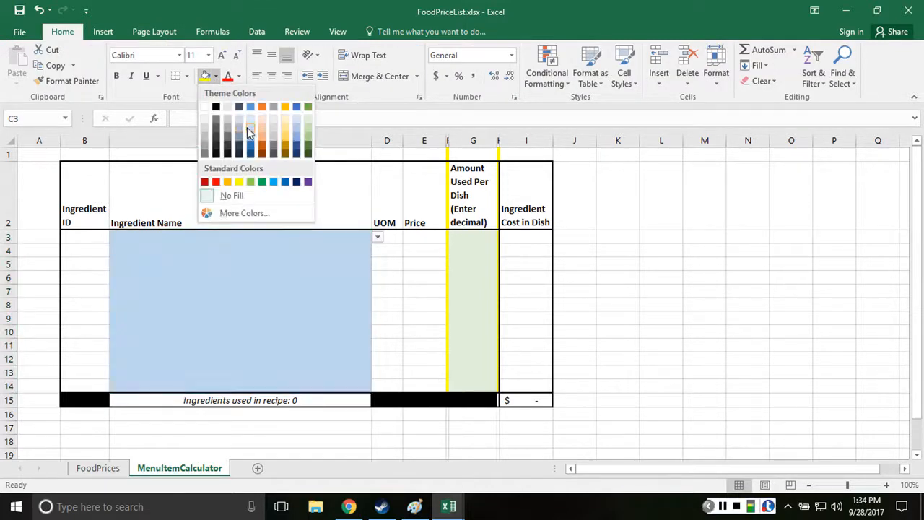
pyautogui.click(245, 130)
# Step: Apply All Borders to the blue Ingredient Name cells C3:C14
pyautogui.click(186, 76)
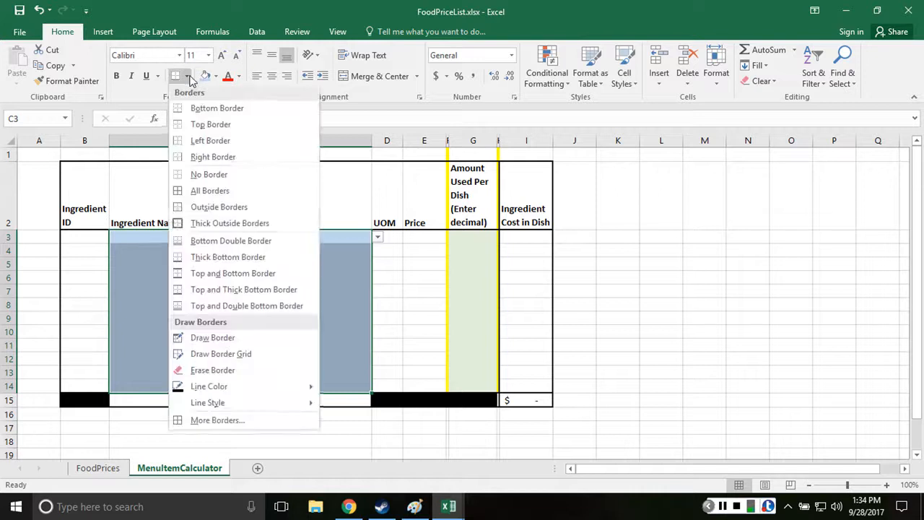
pyautogui.click(202, 191)
pyautogui.click(195, 239)
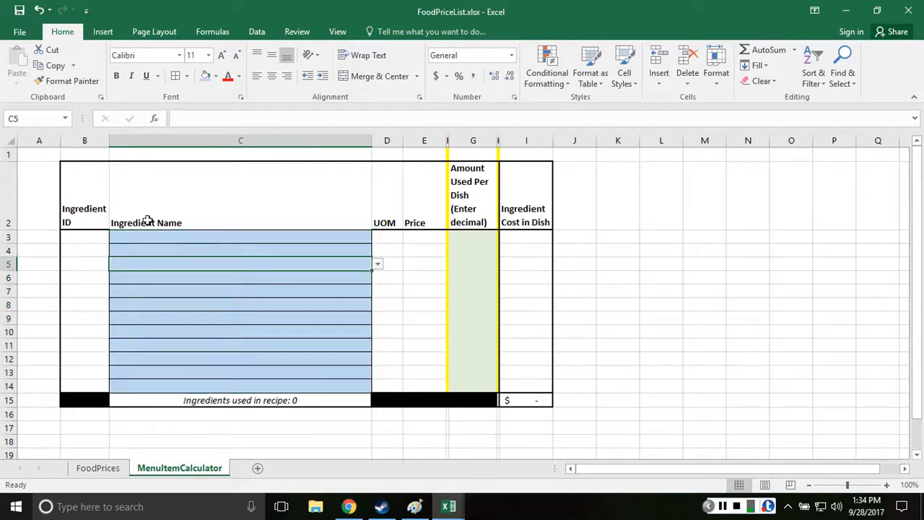
# Step: Apply Outside Borders to the header cells B2:G2, from Ingredient ID through Amount Used Per Dish
pyautogui.click(97, 184)
pyautogui.moveTo(96, 184); pyautogui.dragTo(473, 211)
pyautogui.click(186, 76)
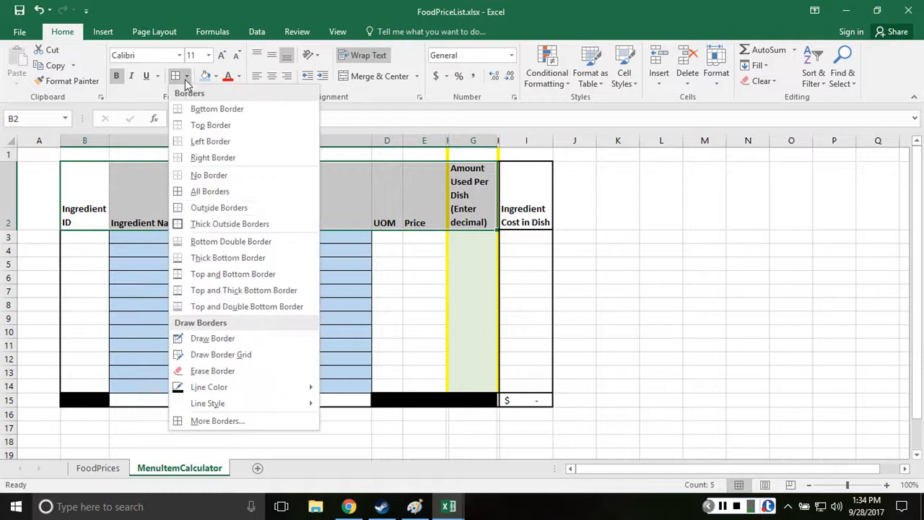
pyautogui.click(202, 208)
pyautogui.click(386, 276)
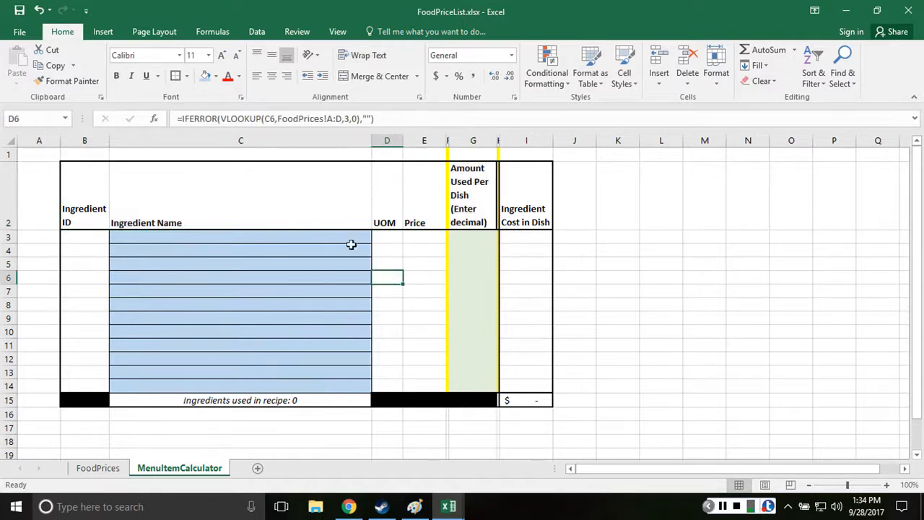
pyautogui.click(351, 241)
pyautogui.click(351, 277)
pyautogui.click(350, 310)
pyautogui.click(349, 347)
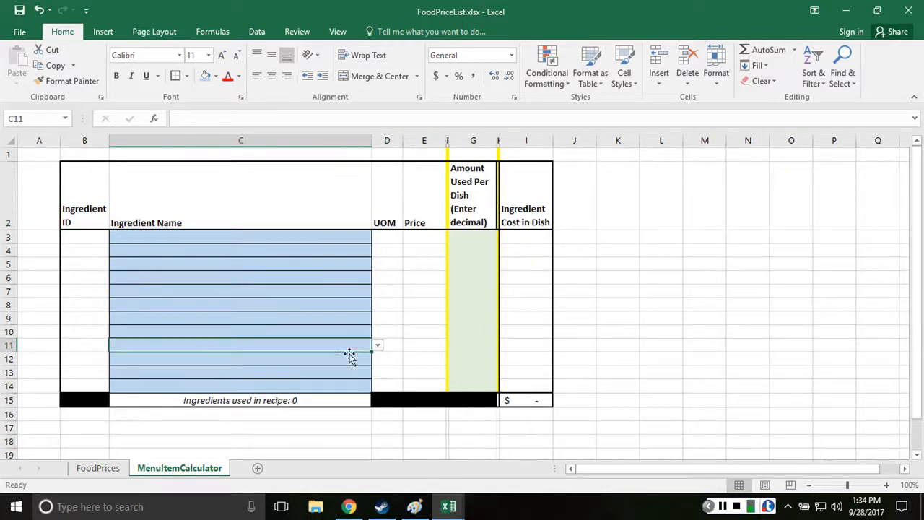
pyautogui.click(357, 236)
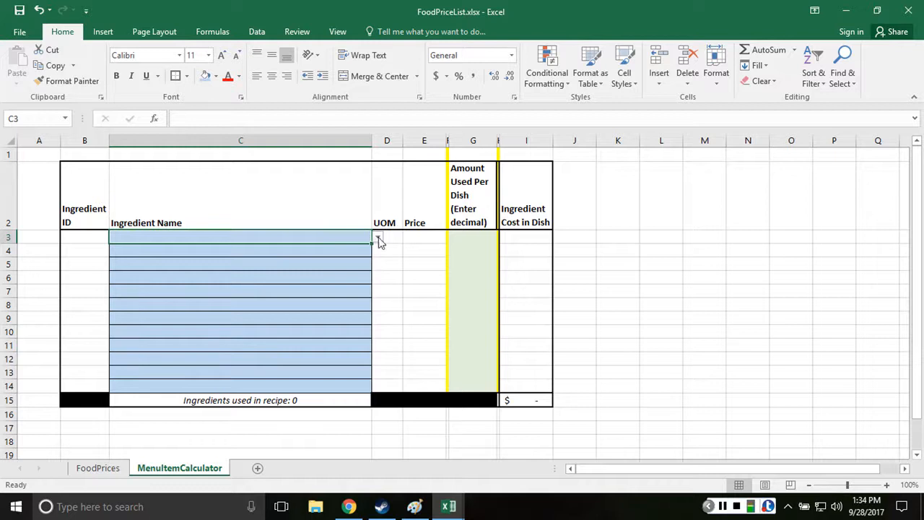
pyautogui.moveTo(101, 238); pyautogui.dragTo(106, 316)
pyautogui.moveTo(298, 239); pyautogui.dragTo(295, 408)
# Step: Fill the Amount Used Per Dish cells G3:G14 with the same light blue
pyautogui.moveTo(468, 240); pyautogui.dragTo(474, 387)
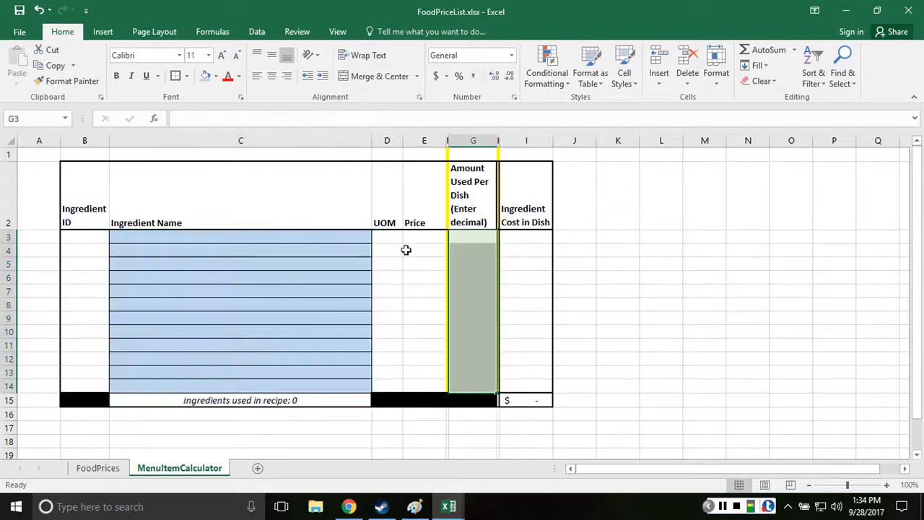
pyautogui.click(205, 76)
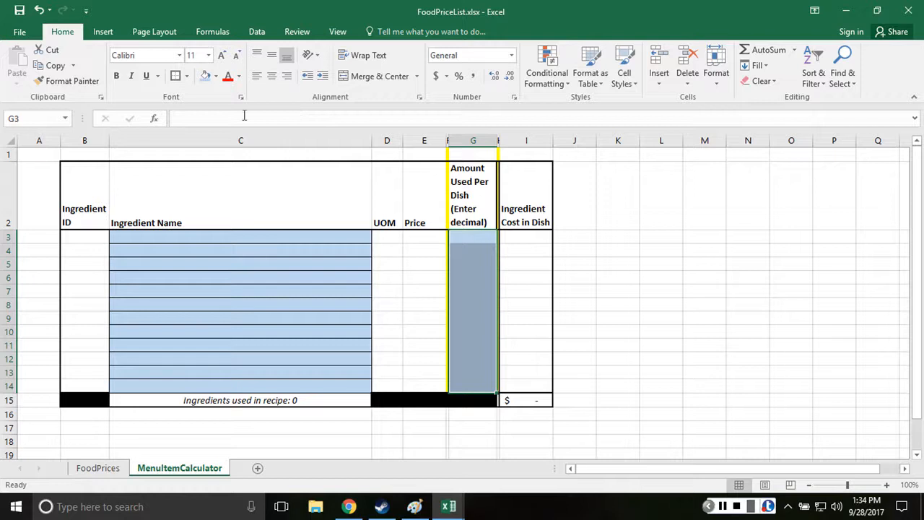
# Step: Choose "Chicken breast, boneless, per lb. (453.6 gm)" as the first ingredient in C3
pyautogui.click(340, 237)
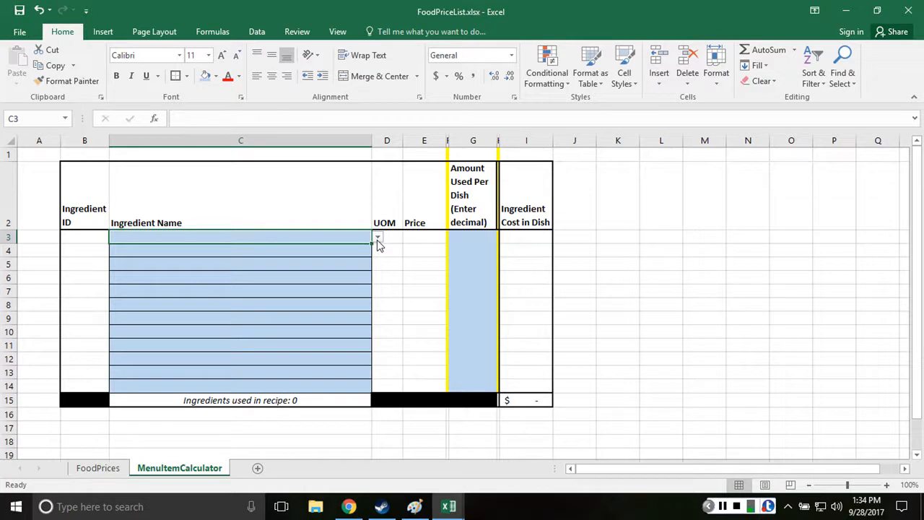
pyautogui.click(377, 240)
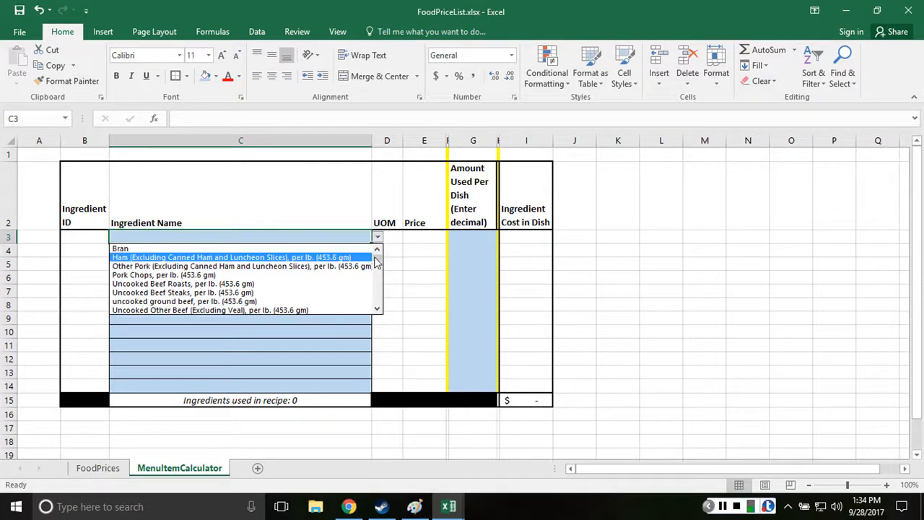
pyautogui.moveTo(379, 260)
pyautogui.mouseDown()
pyautogui.moveTo(378, 277)
pyautogui.moveTo(378, 267)
pyautogui.mouseUp()
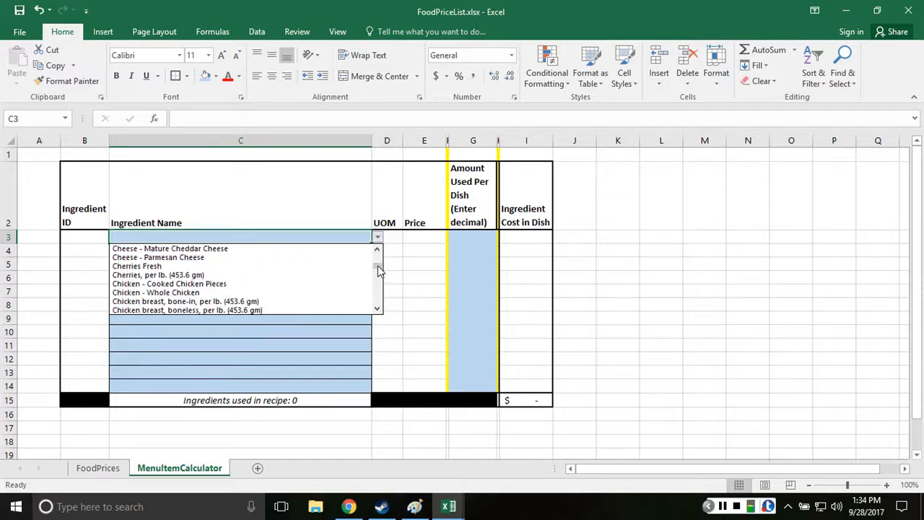
pyautogui.click(377, 310)
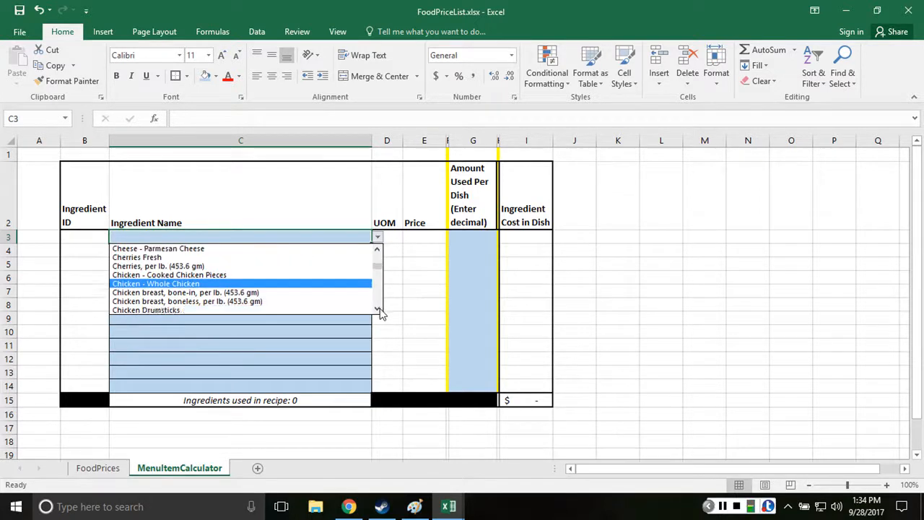
pyautogui.click(275, 302)
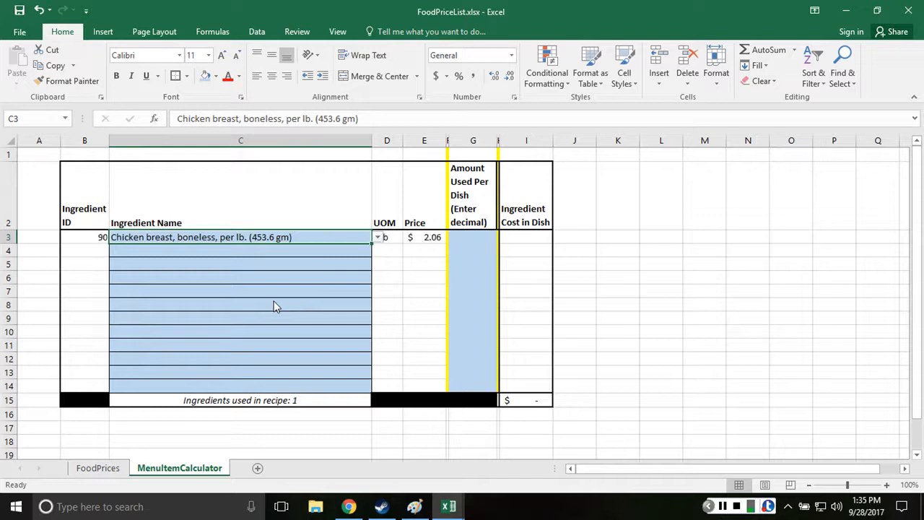
# Step: Examine the calculator table and the UOM, Ingredient ID and Price lookup formulas for the chicken breast row
pyautogui.click(394, 280)
pyautogui.click(390, 238)
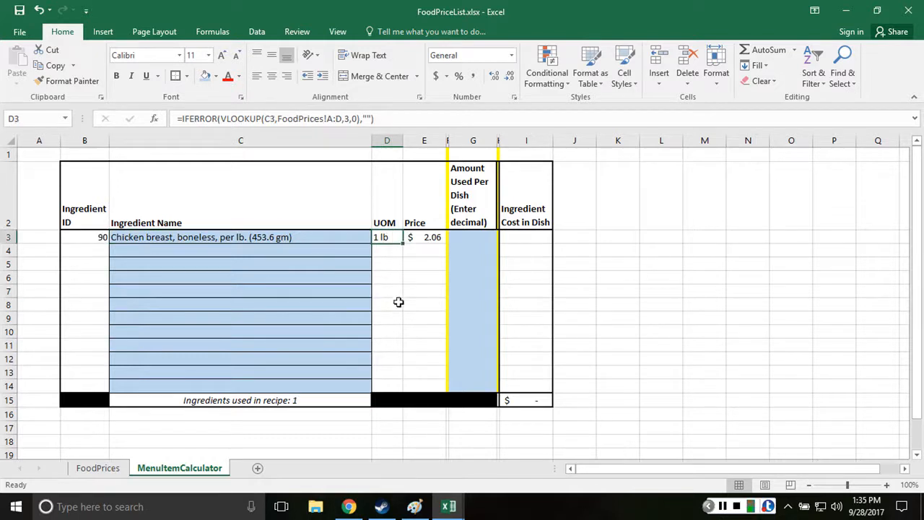
pyautogui.click(97, 238)
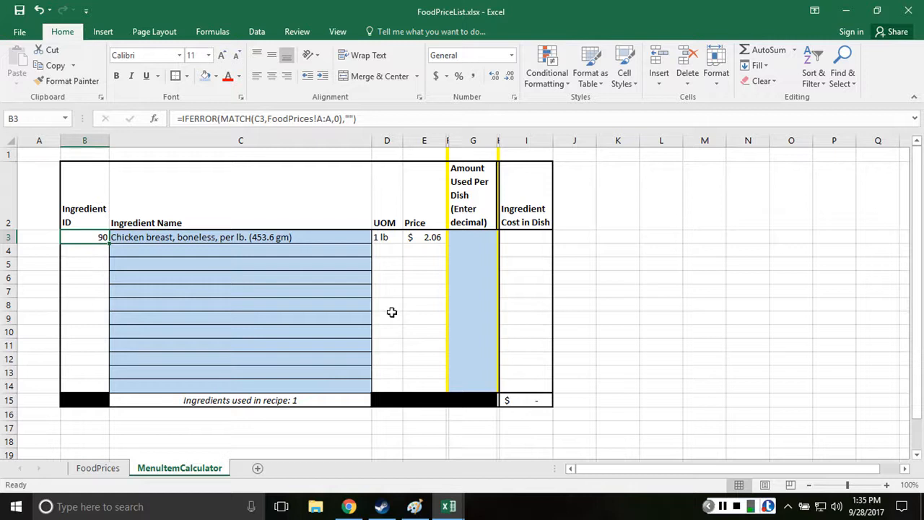
pyautogui.moveTo(82, 181); pyautogui.dragTo(539, 399)
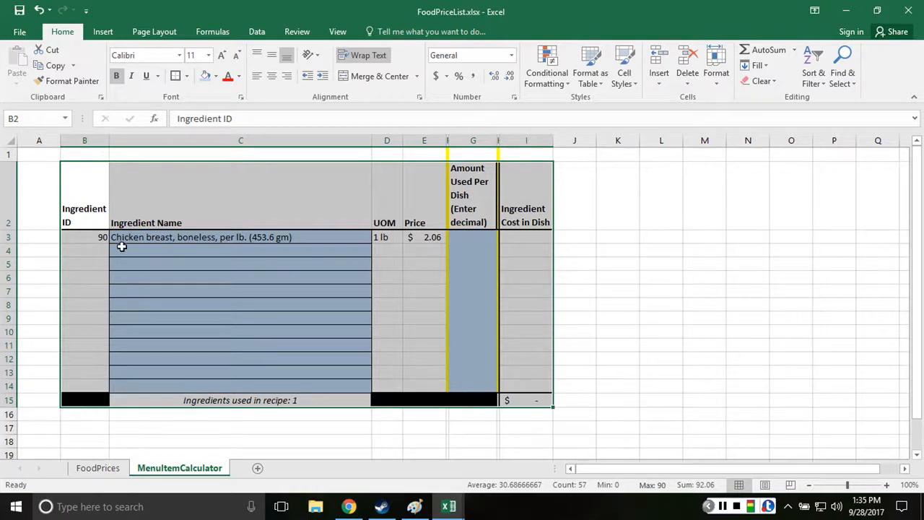
pyautogui.click(157, 253)
pyautogui.click(99, 252)
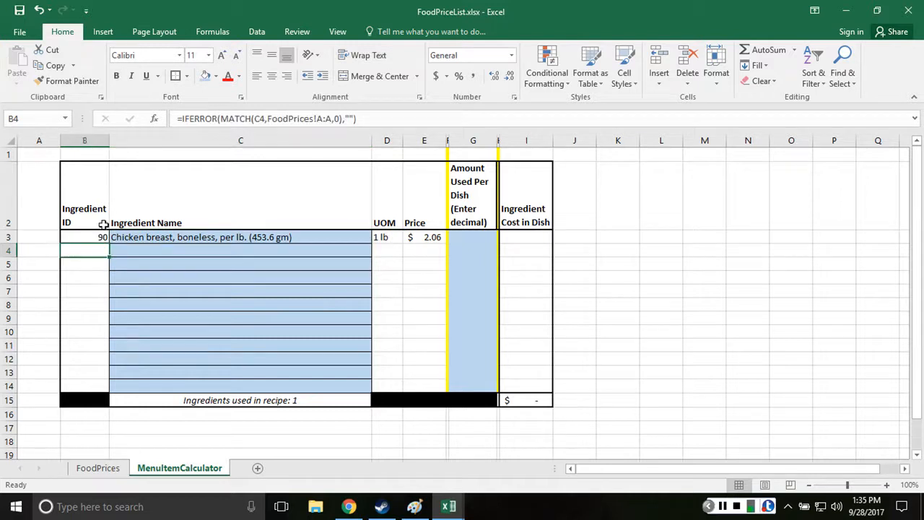
pyautogui.click(101, 224)
pyautogui.moveTo(151, 240); pyautogui.dragTo(542, 400)
pyautogui.click(458, 347)
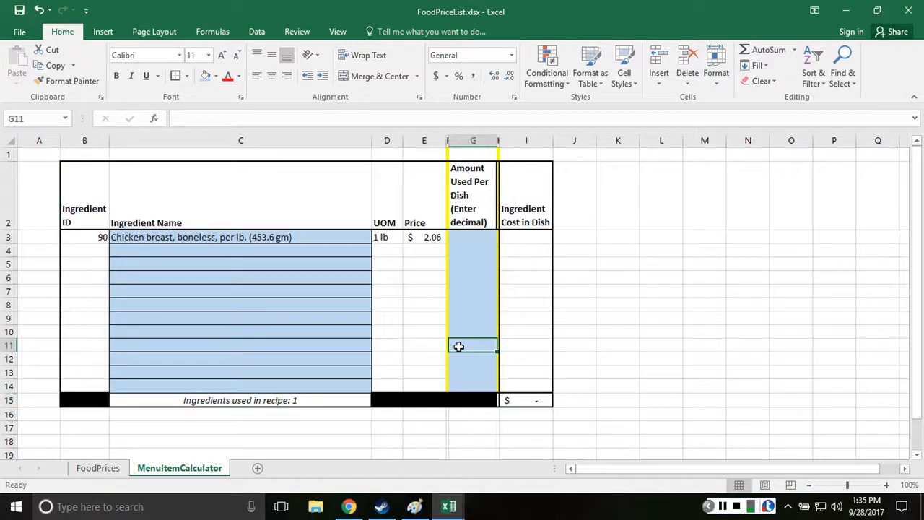
pyautogui.click(429, 238)
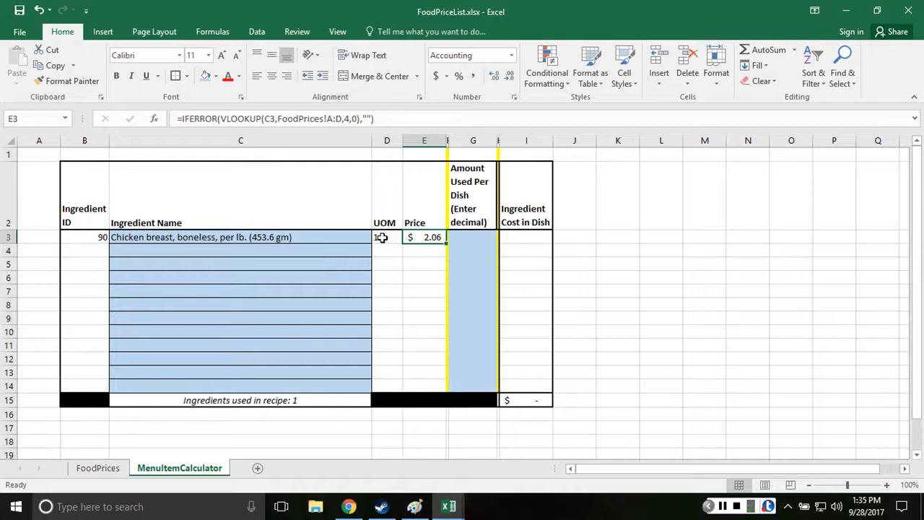
pyautogui.press('Tab')
pyautogui.press('Tab')
pyautogui.press('Tab')
pyautogui.press('Tab')
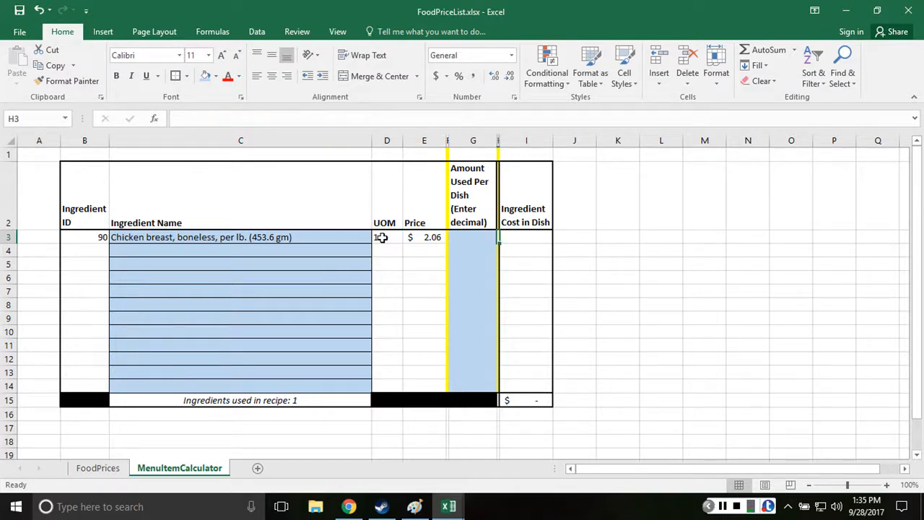
pyautogui.press('Left')
pyautogui.press('Left')
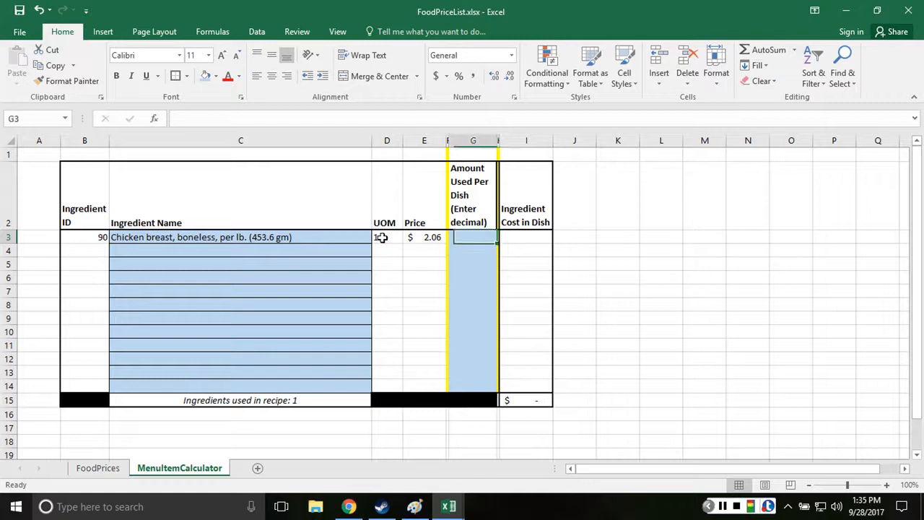
pyautogui.press('Right')
pyautogui.press('Right')
pyautogui.press('Left')
pyautogui.press('Left')
pyautogui.press('Down')
pyautogui.press('Left')
pyautogui.press('Left')
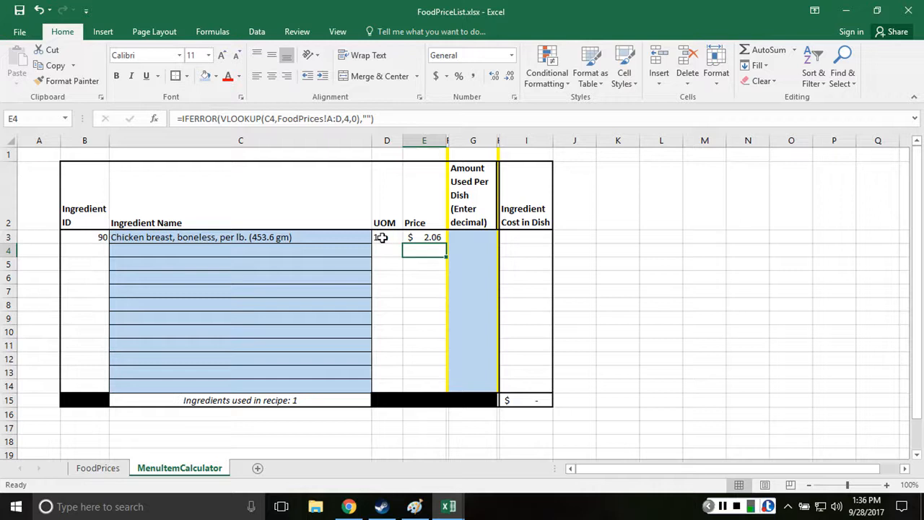
# Step: Enter .33 as the amount used per dish for the boneless chicken breast in G3
pyautogui.press('Right')
pyautogui.press('Right')
pyautogui.press('Up')
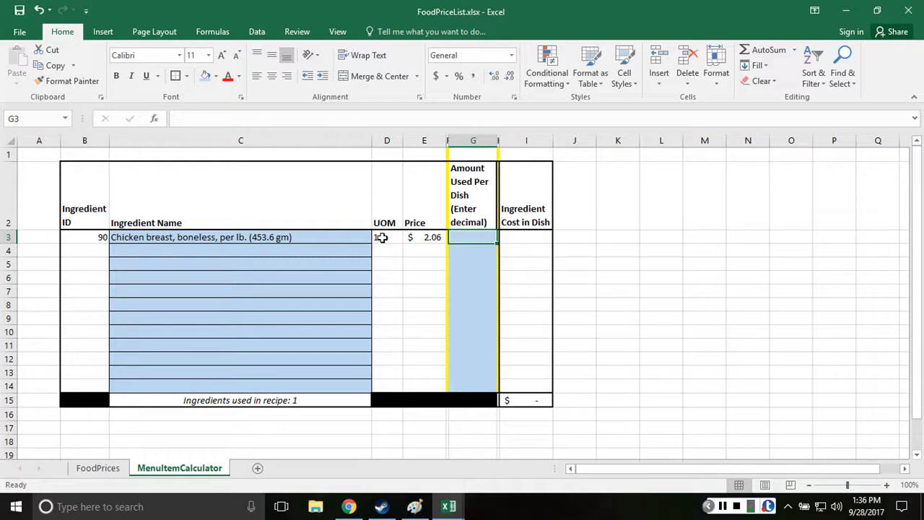
pyautogui.write('.33')
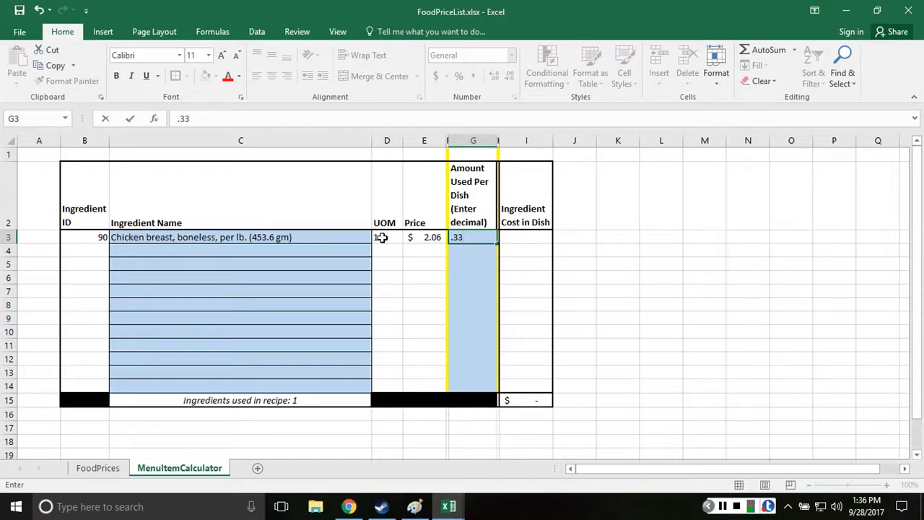
pyautogui.press('Return')
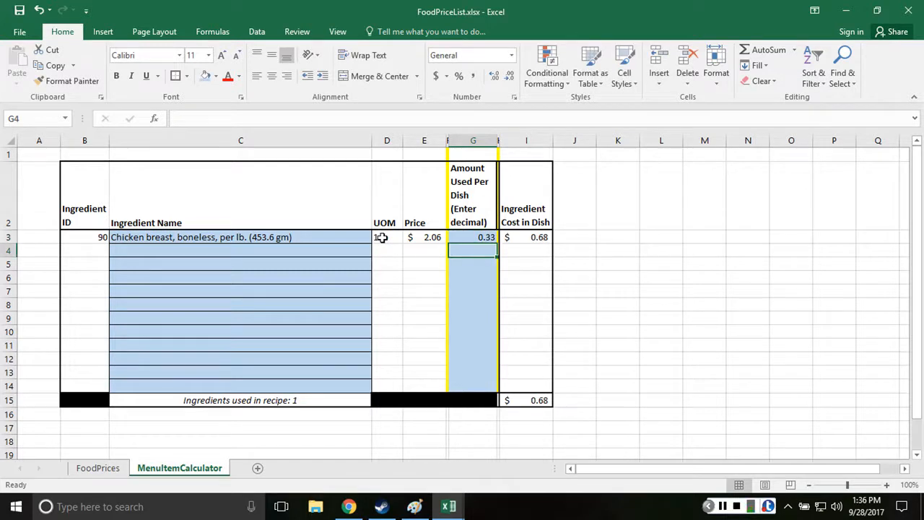
# Step: Check the Ingredient Cost in Dish formulas, the chicken's price lookup and the total cost formula in I15
pyautogui.click(535, 237)
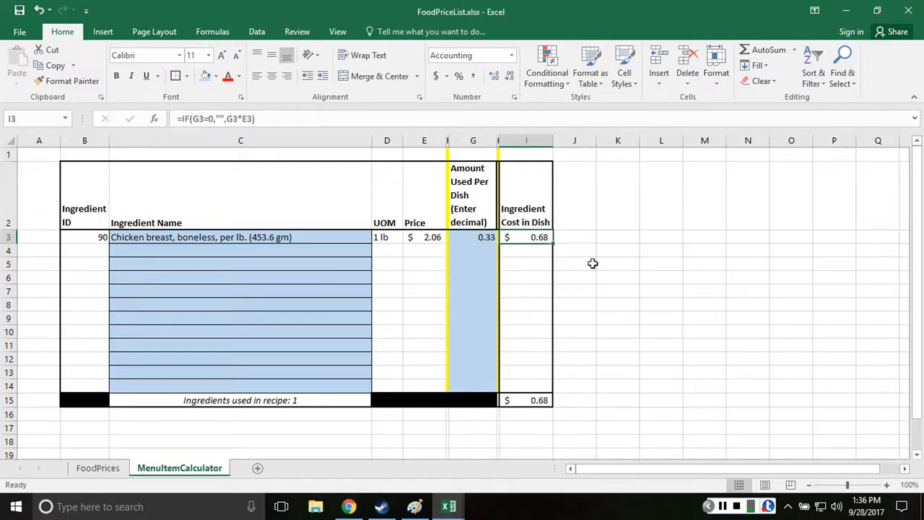
pyautogui.click(436, 240)
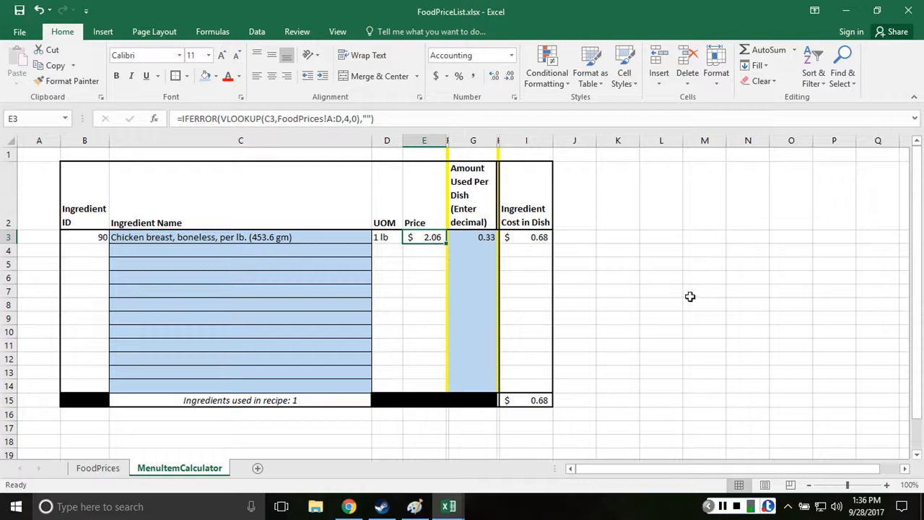
pyautogui.click(533, 238)
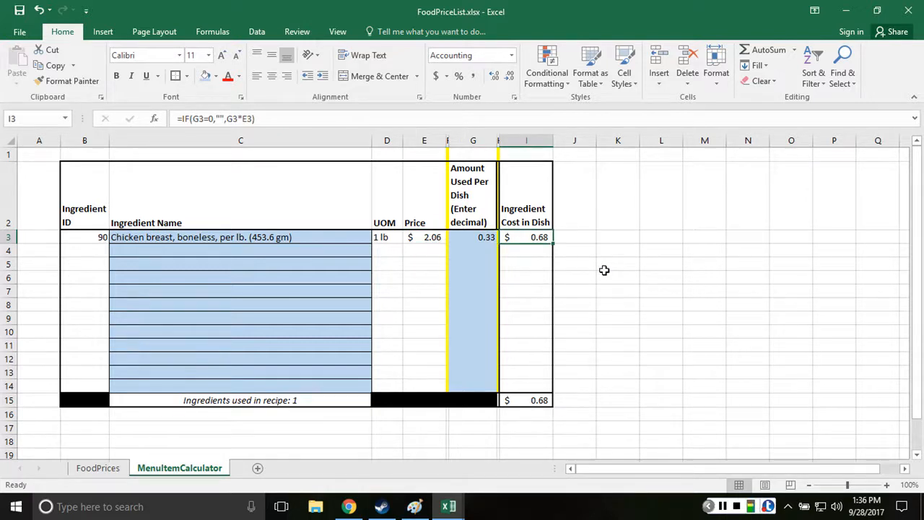
pyautogui.click(530, 402)
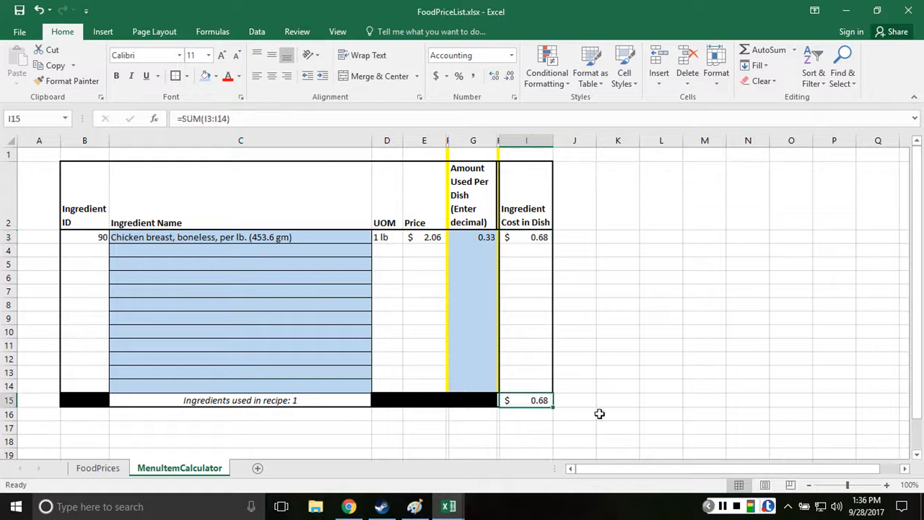
pyautogui.click(517, 252)
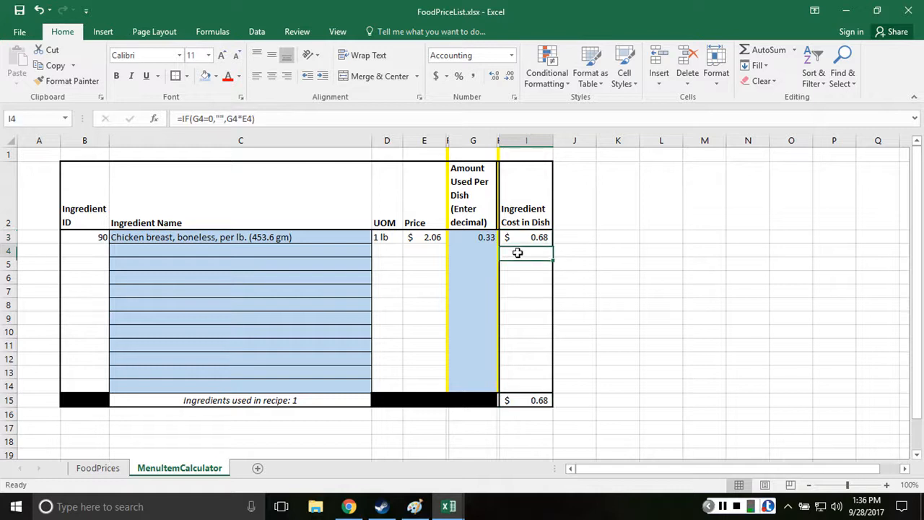
# Step: Choose "Bread, white, pan, per lb. (453.6 gm)" as the second ingredient in C4
pyautogui.click(260, 247)
pyautogui.click(378, 252)
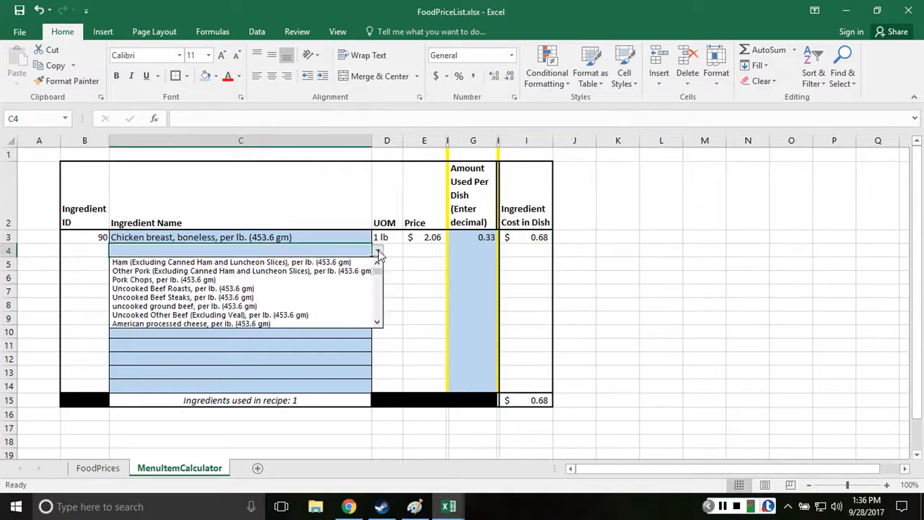
pyautogui.moveTo(380, 272); pyautogui.dragTo(381, 280)
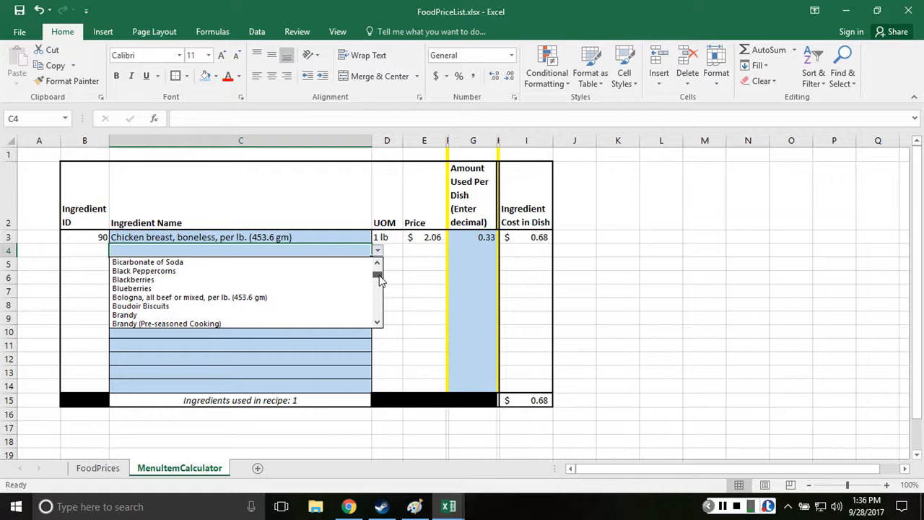
pyautogui.click(382, 291)
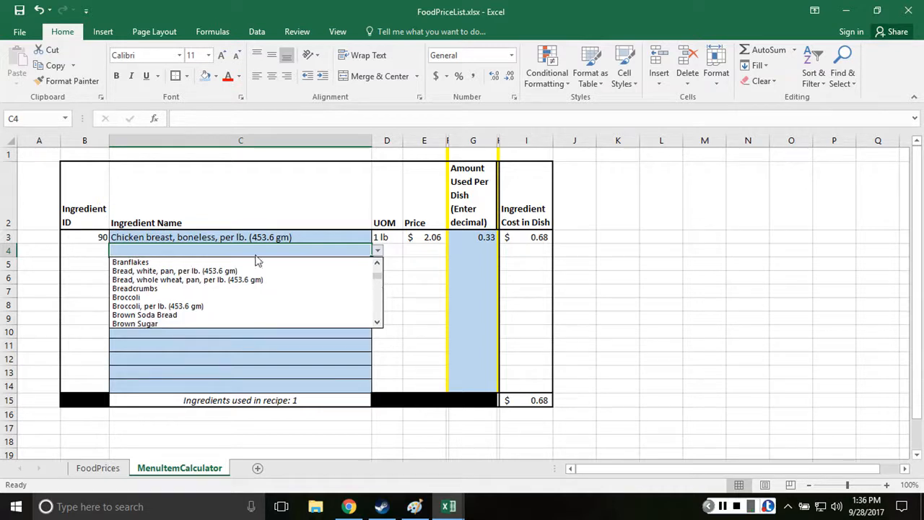
pyautogui.click(173, 274)
pyautogui.click(407, 289)
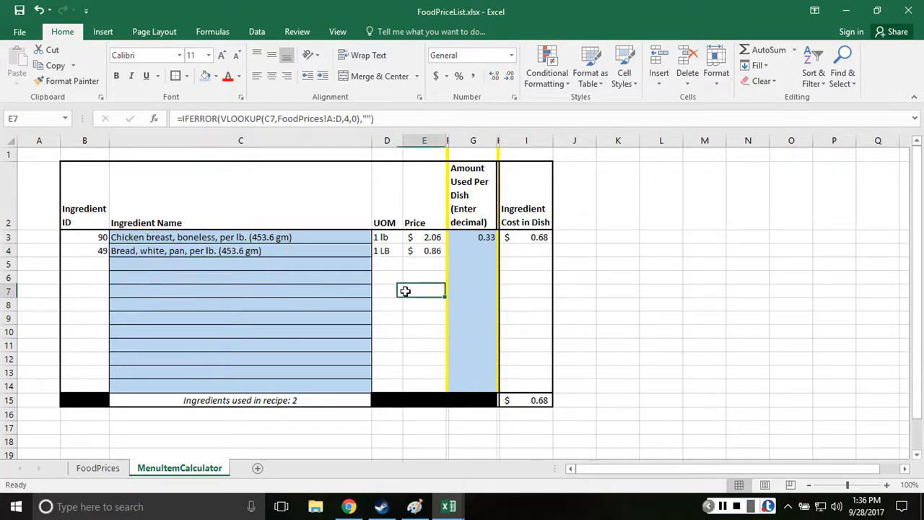
# Step: Check the white bread's unit of measure and enter .1 as its amount used per dish in G4
pyautogui.click(385, 252)
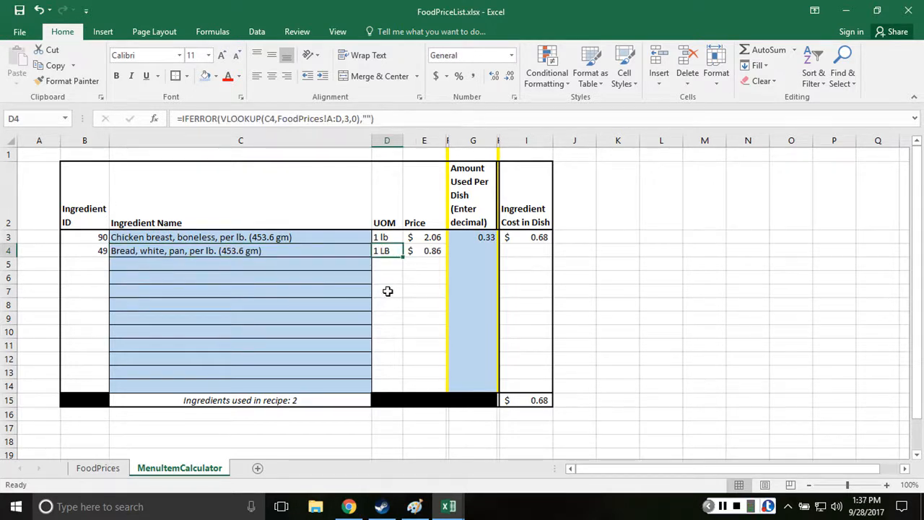
pyautogui.click(416, 274)
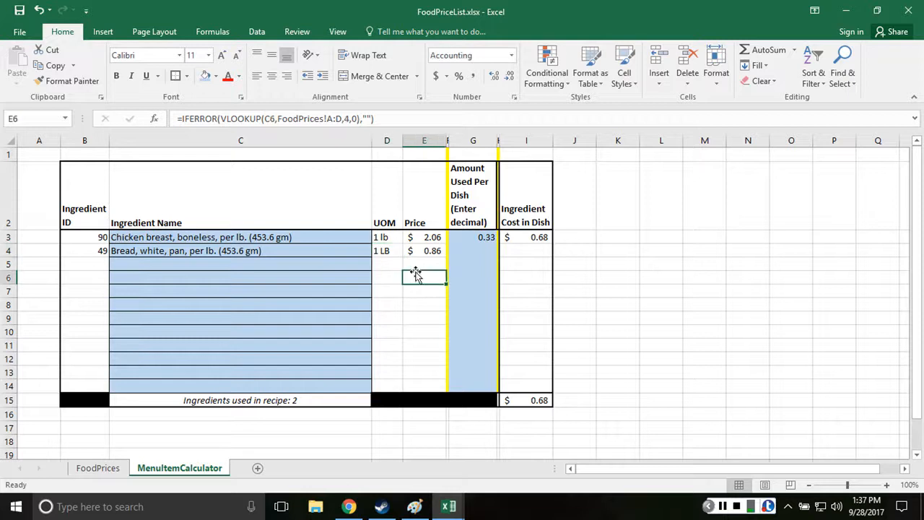
pyautogui.click(381, 249)
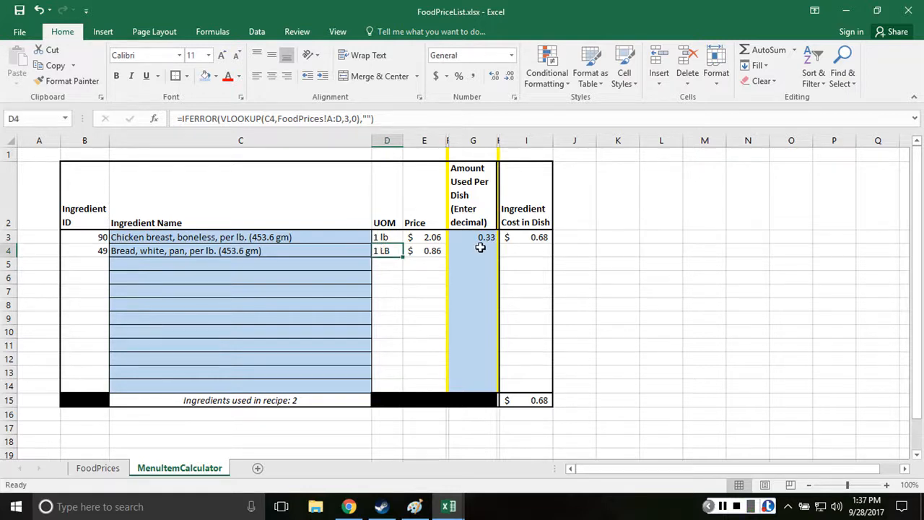
pyautogui.click(475, 250)
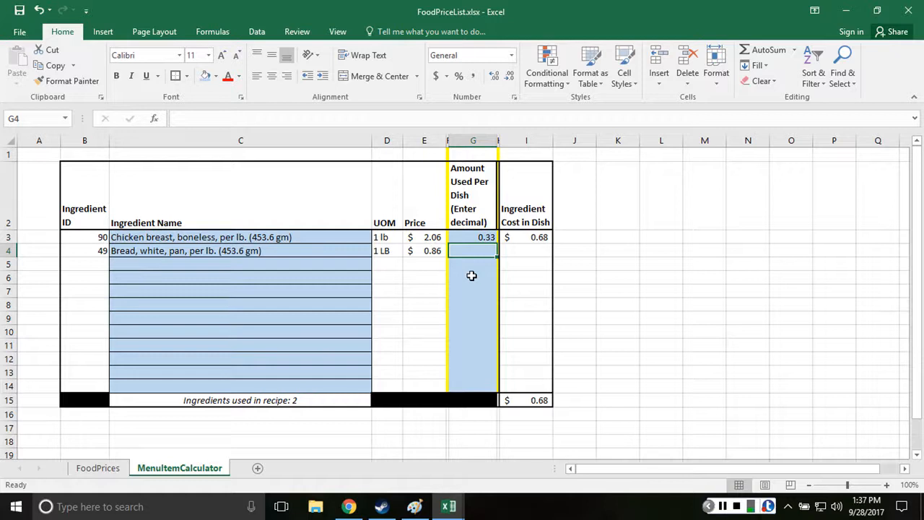
pyautogui.write('.1')
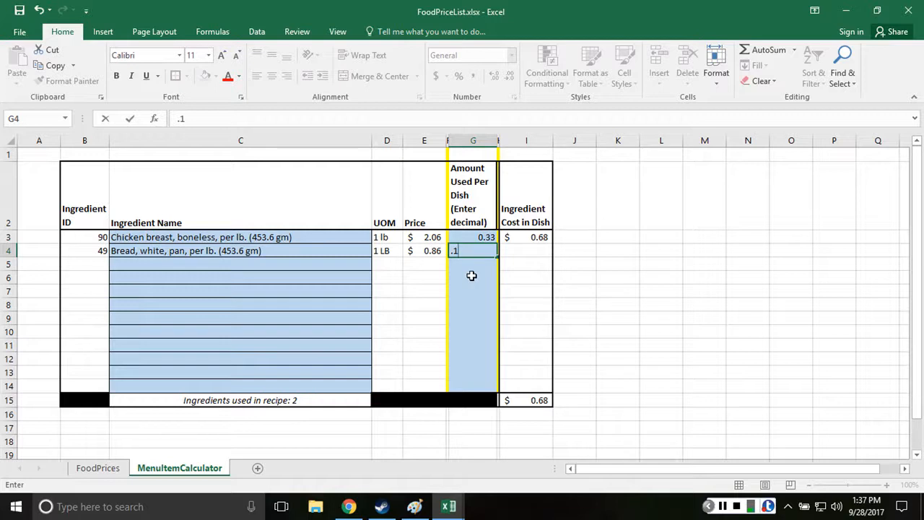
pyautogui.press('Return')
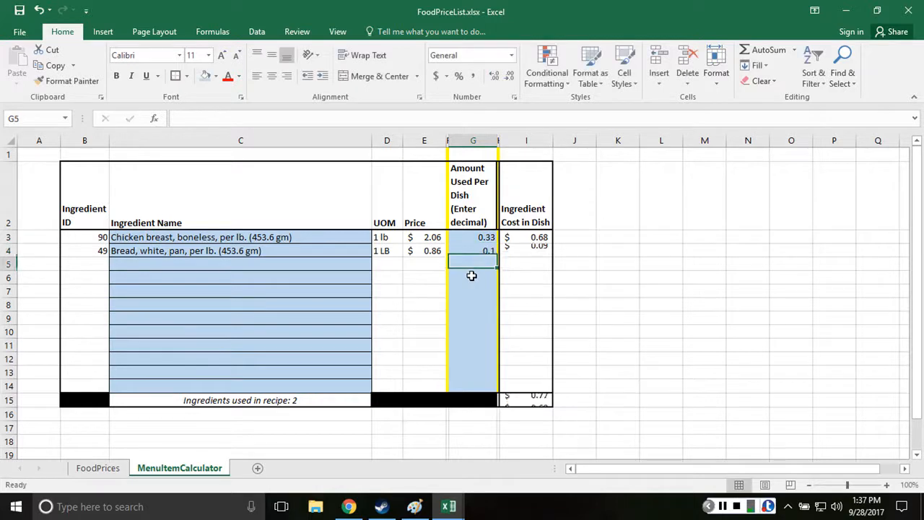
pyautogui.press('Up')
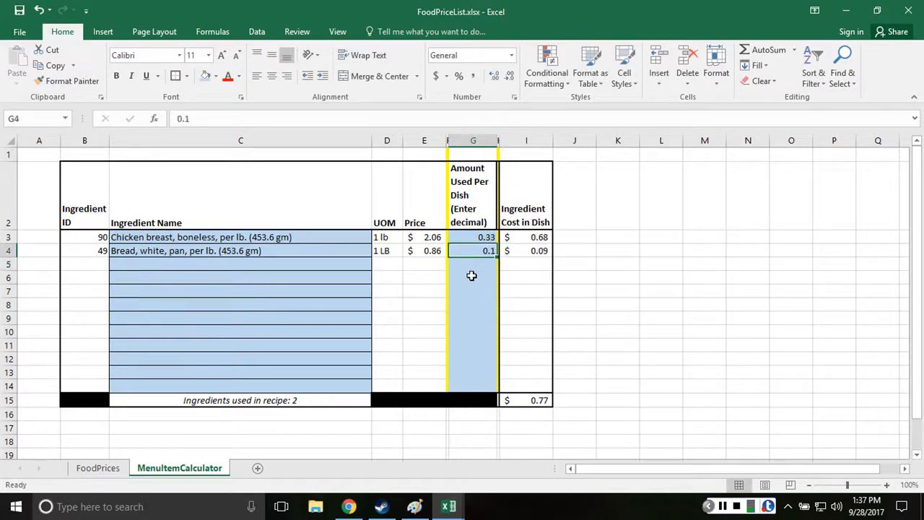
# Step: Set the white bread's amount used per dish to .2 in G4 and check its ingredient cost in I4
pyautogui.press('Right')
pyautogui.press('Left')
pyautogui.write('.2')
pyautogui.press('Return')
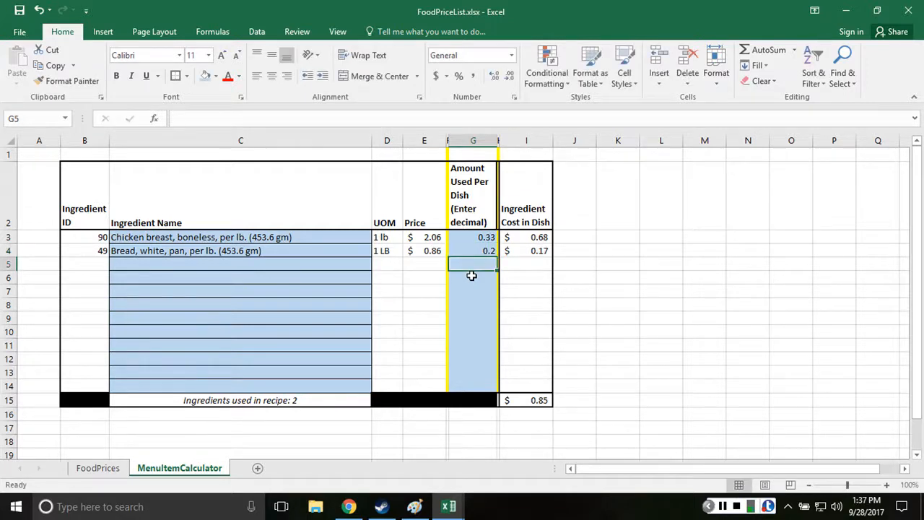
pyautogui.press('Up')
pyautogui.press('Right')
pyautogui.press('Right')
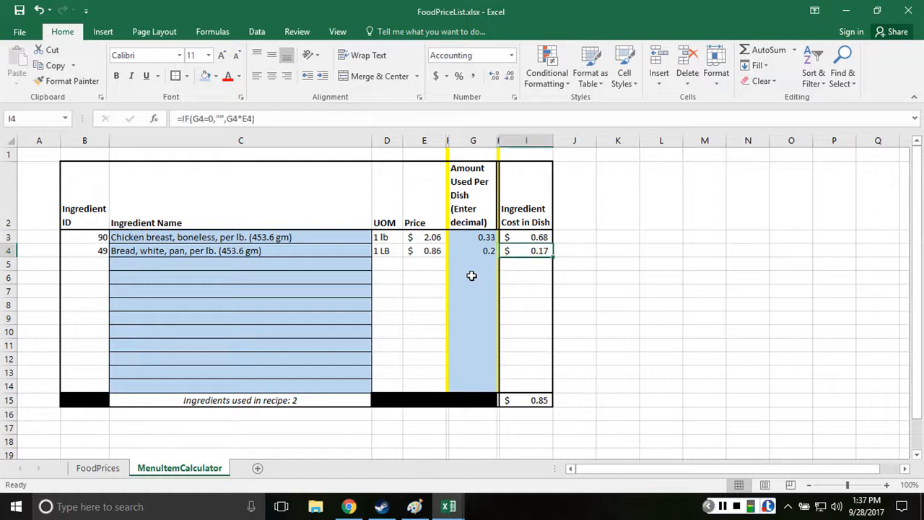
# Step: Choose "Cheese - Cheddar Cheese" as the third ingredient in C5
pyautogui.press('Down')
pyautogui.press('Left')
pyautogui.press('Left')
pyautogui.press('Left')
pyautogui.press('Left')
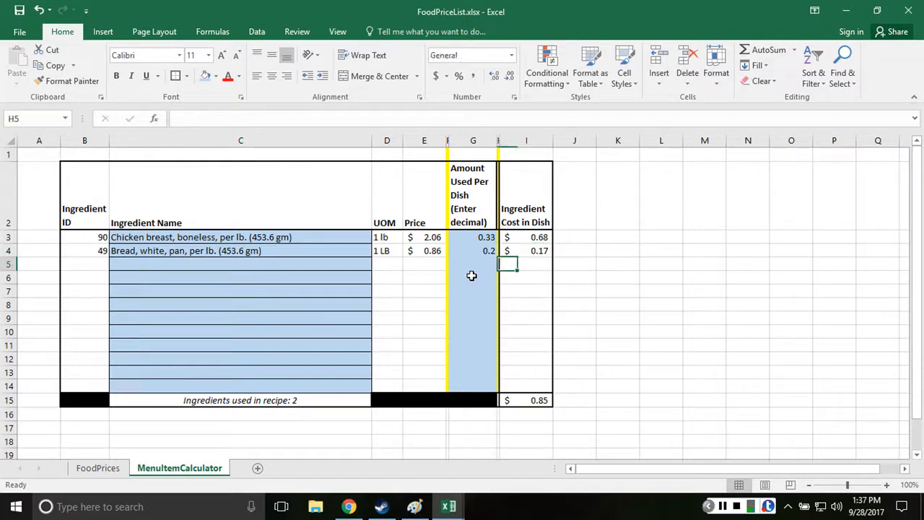
pyautogui.press('Left')
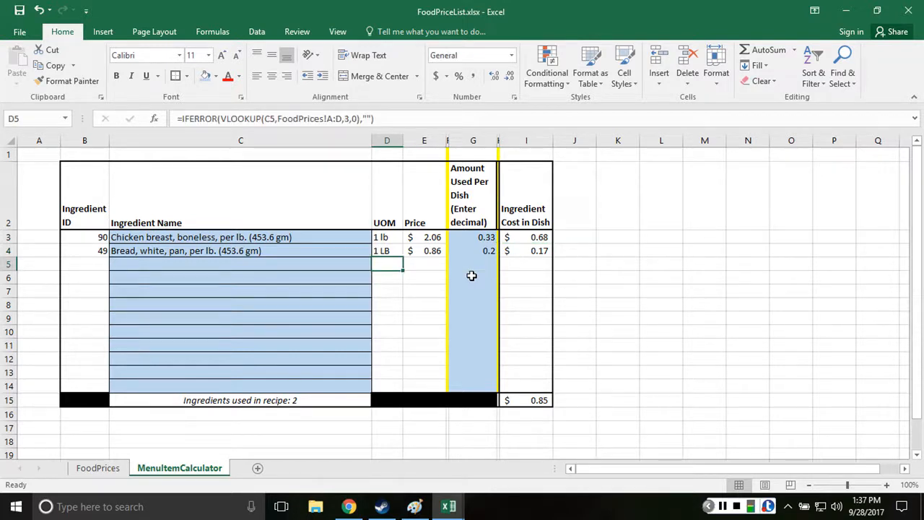
pyautogui.click(302, 254)
pyautogui.click(302, 265)
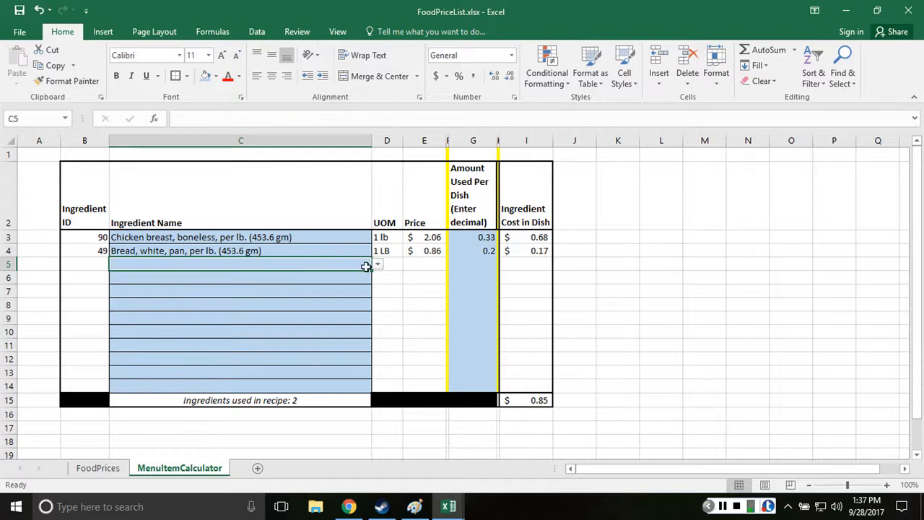
pyautogui.click(377, 265)
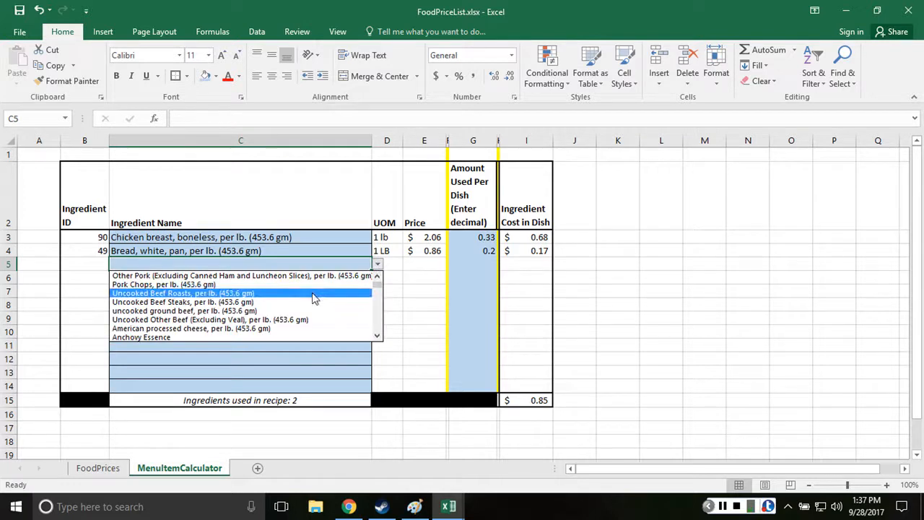
pyautogui.click(378, 304)
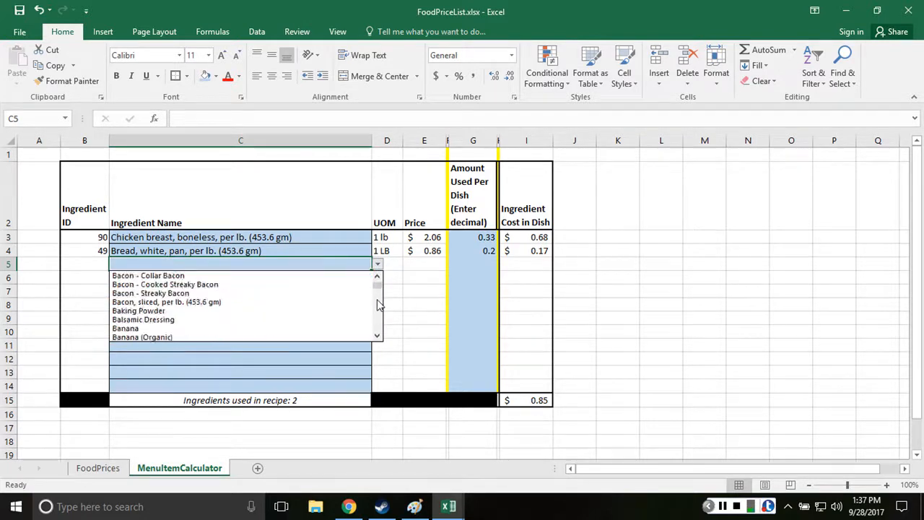
pyautogui.click(379, 304)
pyautogui.click(378, 304)
pyautogui.click(378, 304)
pyautogui.click(376, 317)
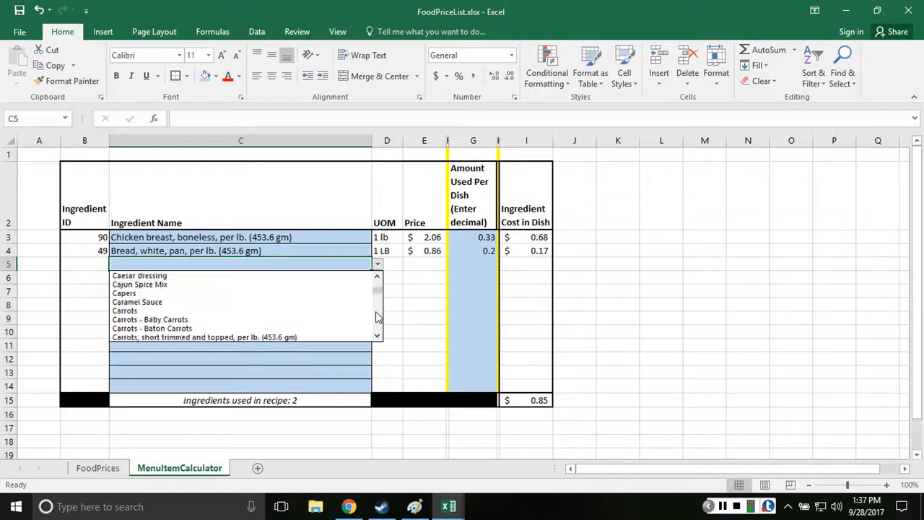
pyautogui.click(376, 318)
pyautogui.click(376, 318)
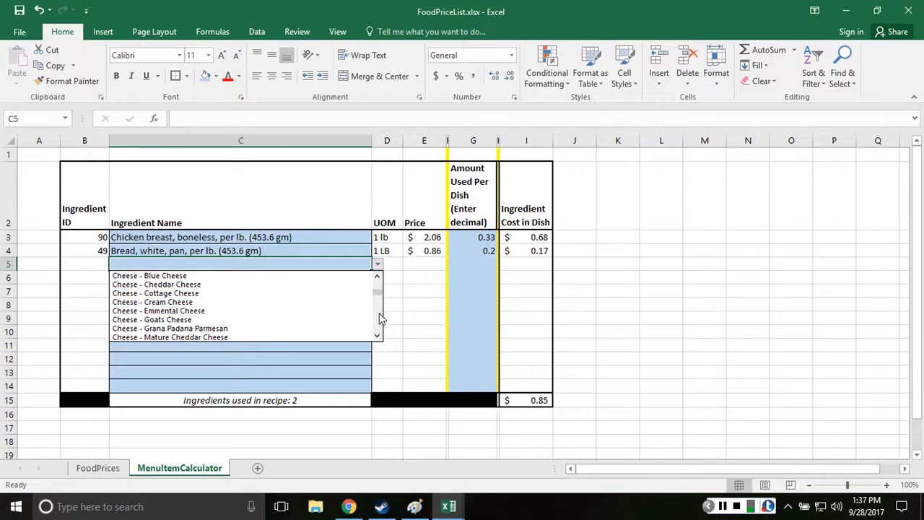
pyautogui.click(277, 285)
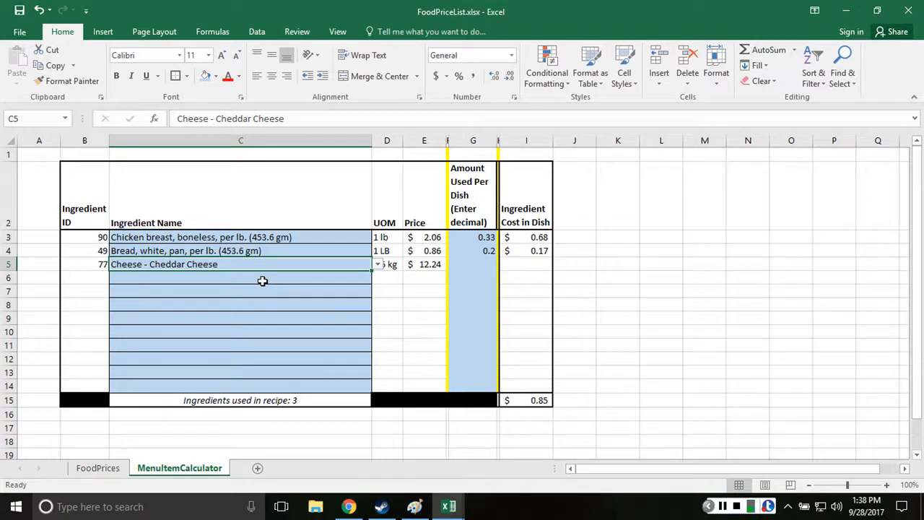
# Step: Look up the conversion "kg to pound" with the Windows search, and return to the calculator sheet
pyautogui.click(461, 271)
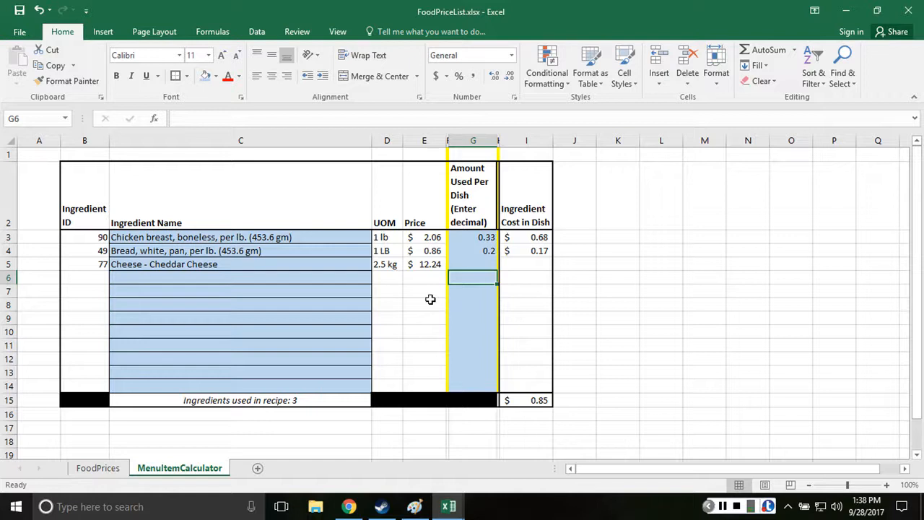
pyautogui.click(195, 502)
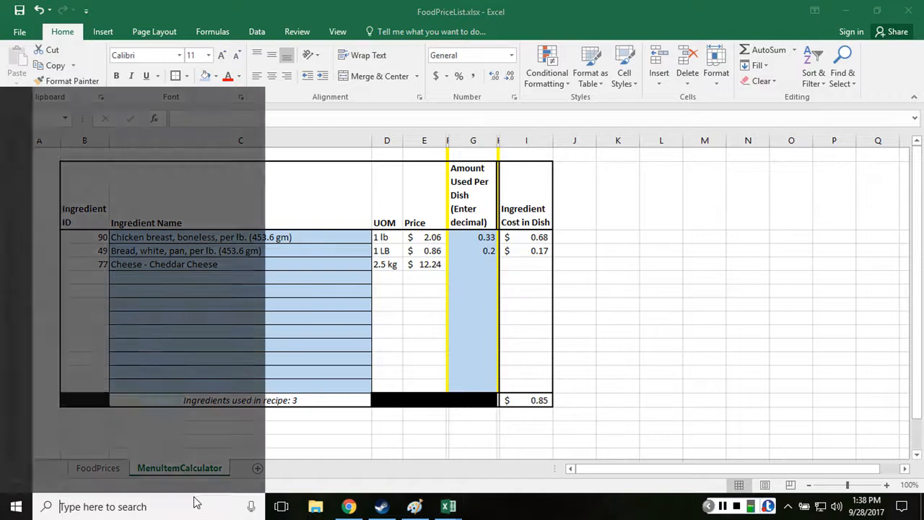
pyautogui.write('kg to pound')
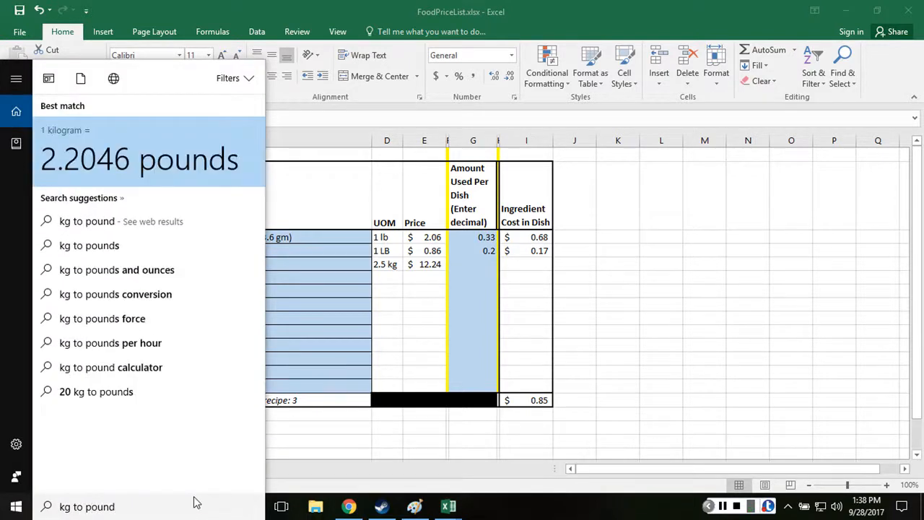
pyautogui.press('Return')
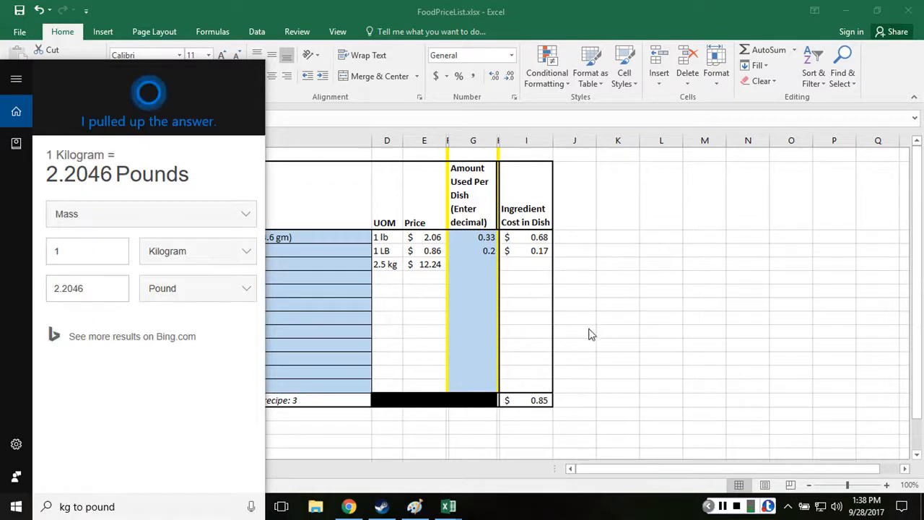
pyautogui.click(563, 268)
pyautogui.click(383, 282)
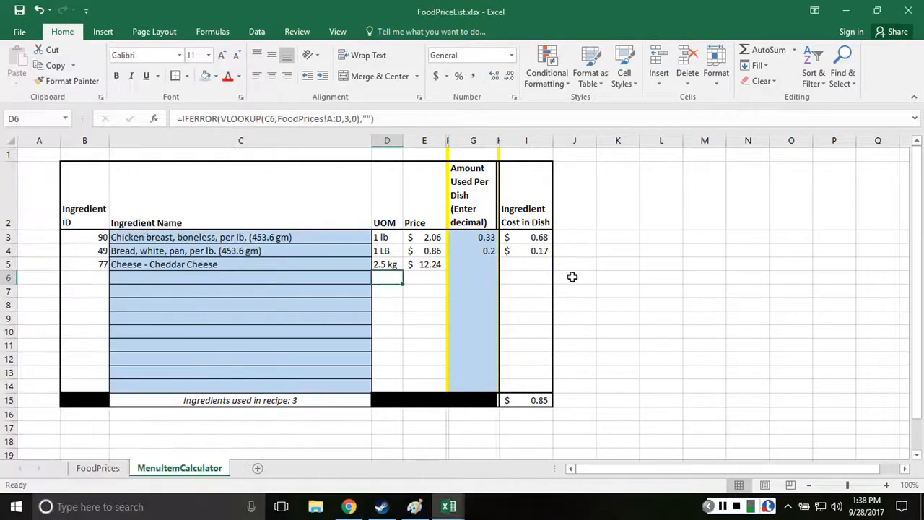
# Step: Convert the cheddar's 2.5 kg to pounds with the scratch formula =2.5*2.2 in K5, and clear the cell
pyautogui.click(617, 264)
pyautogui.write('=')
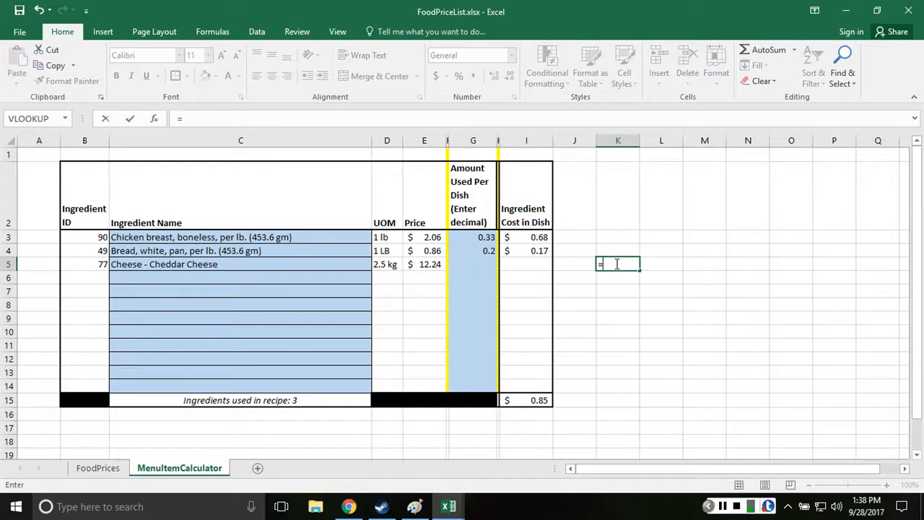
pyautogui.write('2.5*2.2')
pyautogui.press('Return')
pyautogui.press('Up')
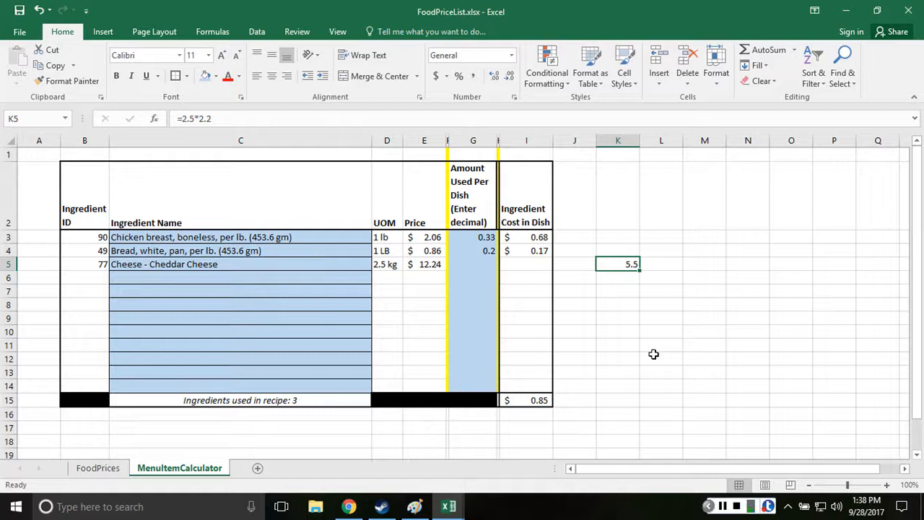
pyautogui.press('Delete')
# Step: Enter .05 as the cheddar cheese's amount used per dish in G5 and check its ingredient cost in I5
pyautogui.press('Left')
pyautogui.press('Left')
pyautogui.press('Left')
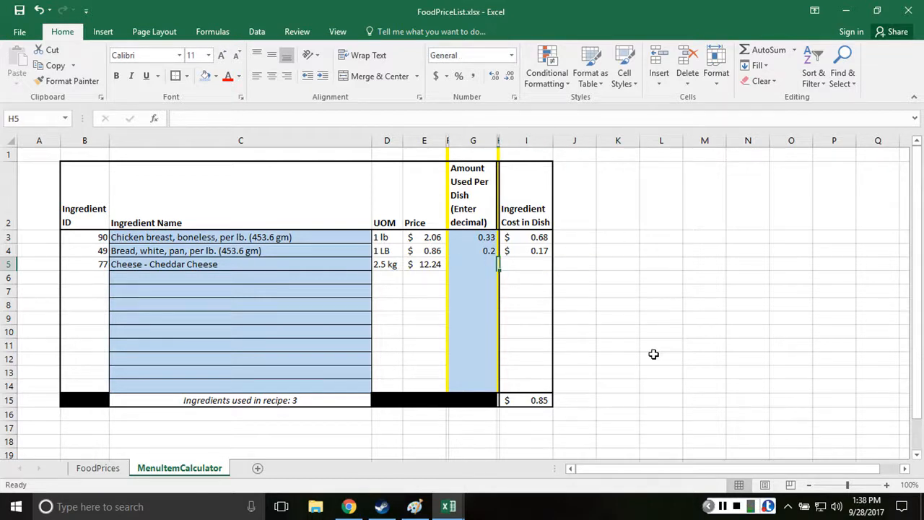
pyautogui.press('Left')
pyautogui.write('.05')
pyautogui.press('Return')
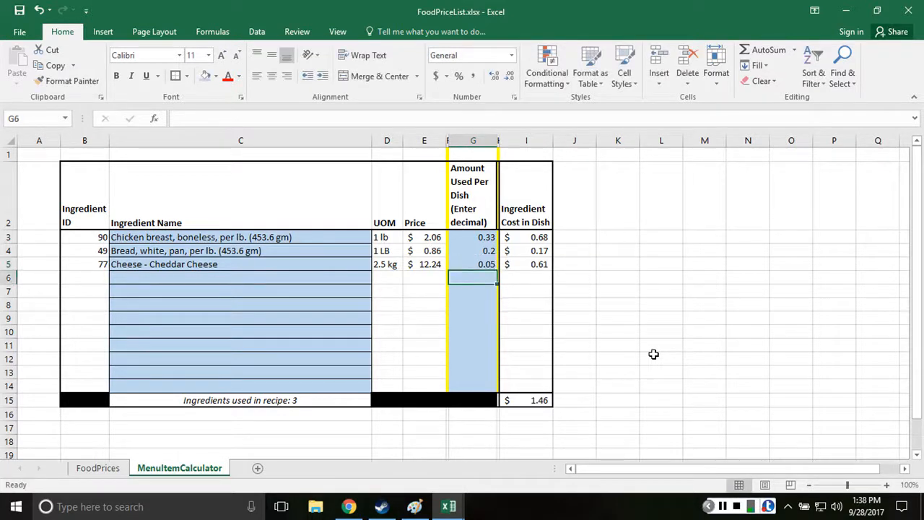
pyautogui.press('Up')
pyautogui.press('Right')
pyautogui.press('Right')
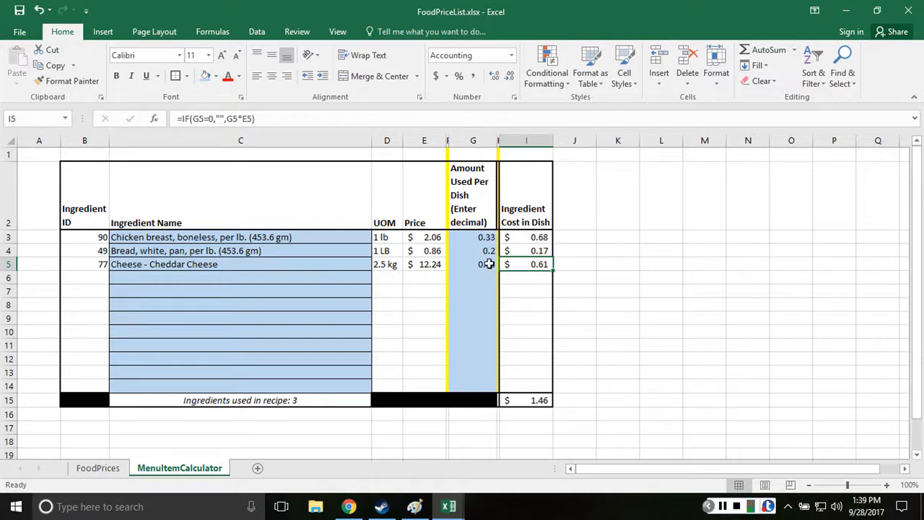
# Step: Set the cheddar cheese's amount used per dish to 0.03 in G5
pyautogui.click(489, 265)
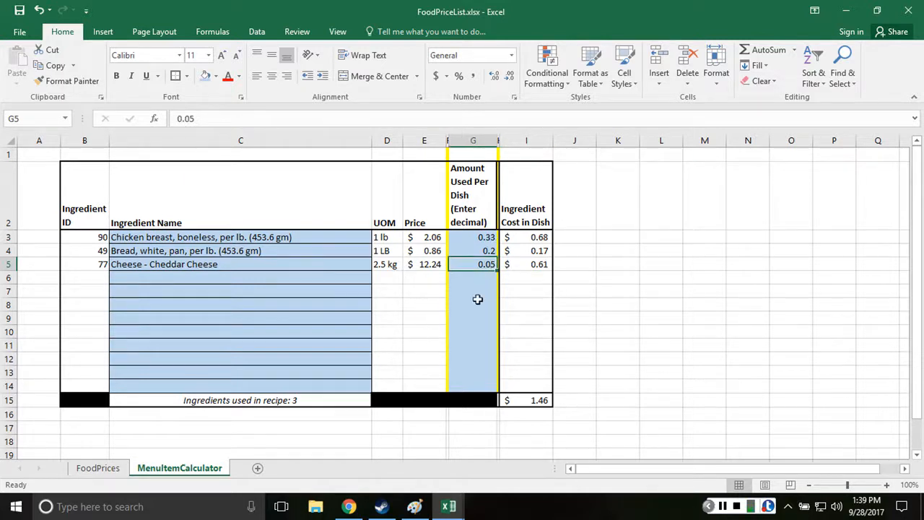
pyautogui.click(262, 122)
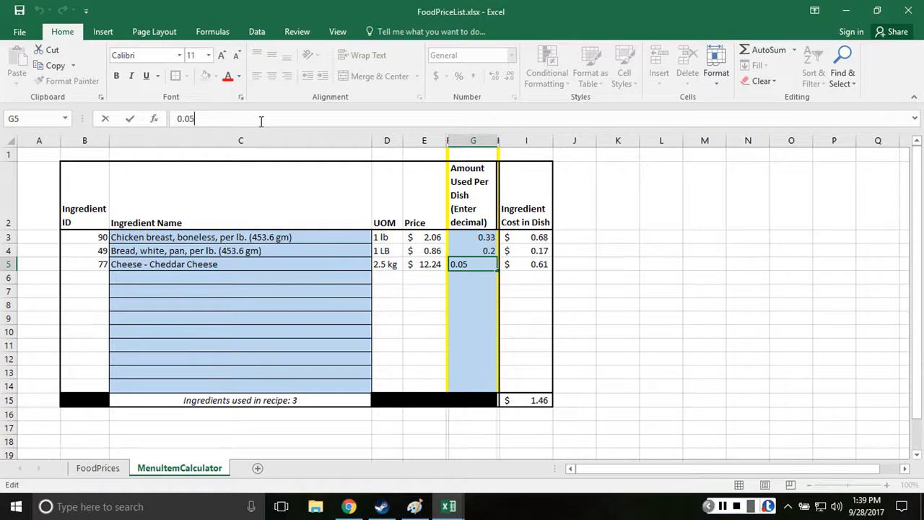
pyautogui.press('BackSpace')
pyautogui.write('3')
pyautogui.press('Return')
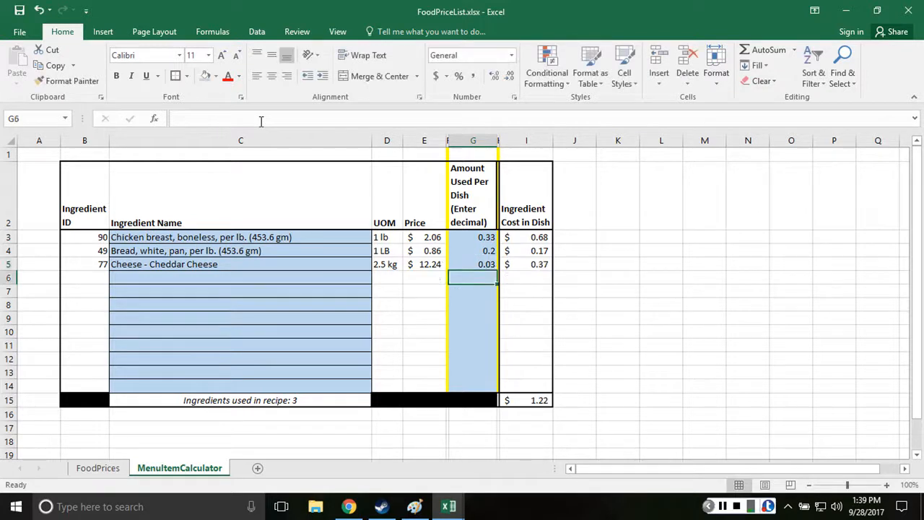
pyautogui.press('Up')
pyautogui.press('Down')
pyautogui.press('Left')
pyautogui.press('Left')
pyautogui.press('Left')
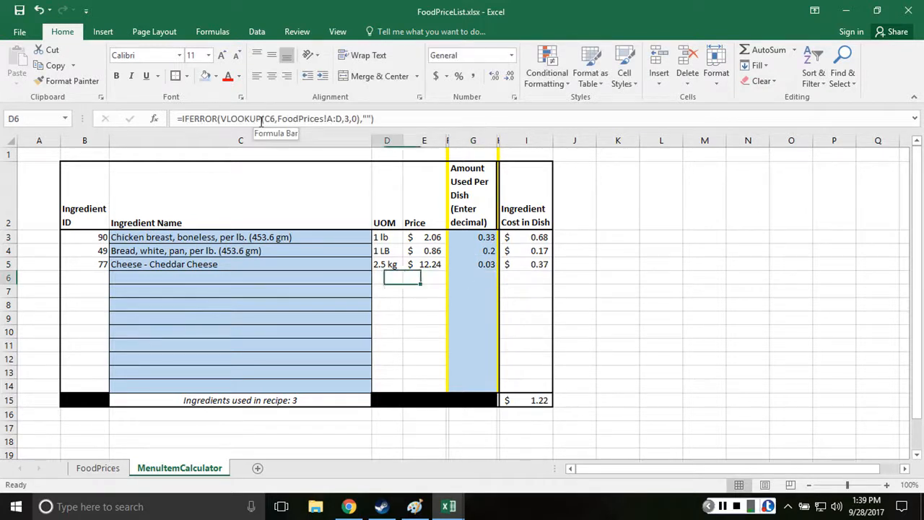
pyautogui.press('Left')
pyautogui.press('Left')
pyautogui.press('Right')
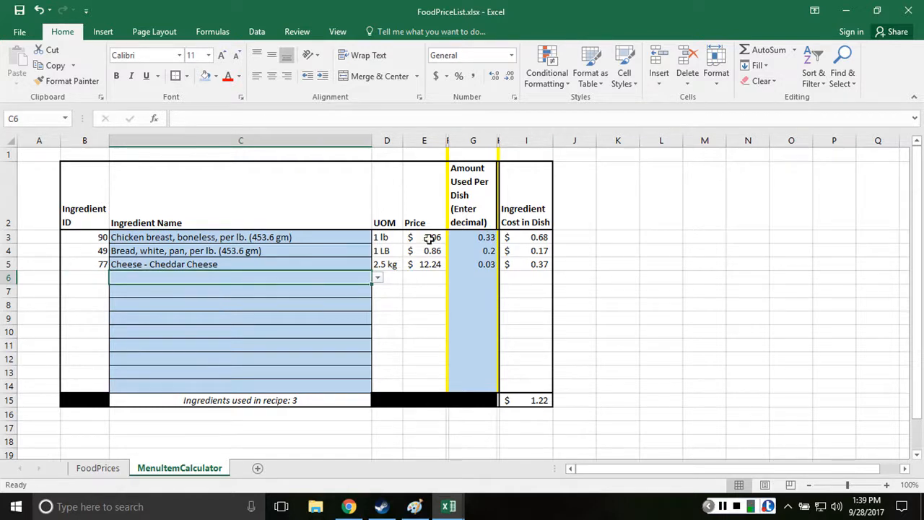
# Step: Calculate the cheddar cheese's price per pound with the scratch formula =12.24/5.5 in K6, and clear the cell
pyautogui.click(387, 263)
pyautogui.click(415, 263)
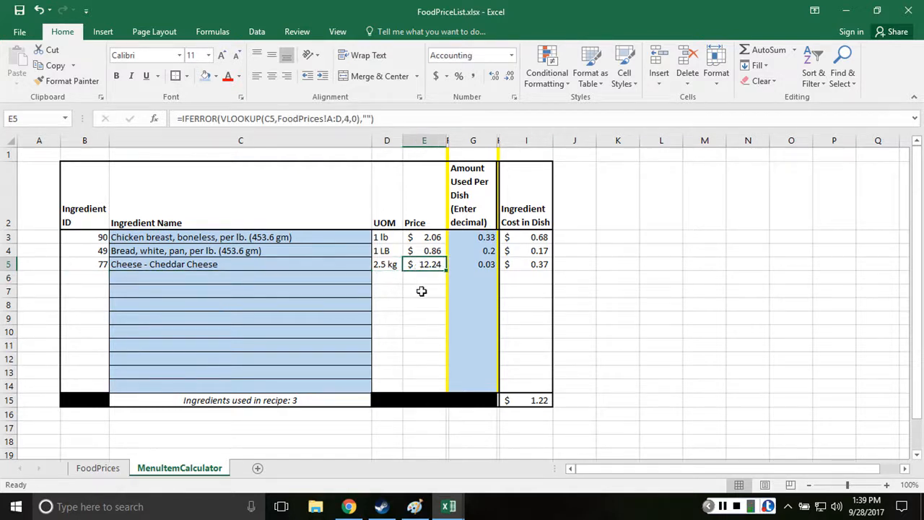
pyautogui.click(422, 291)
pyautogui.click(423, 268)
pyautogui.click(387, 263)
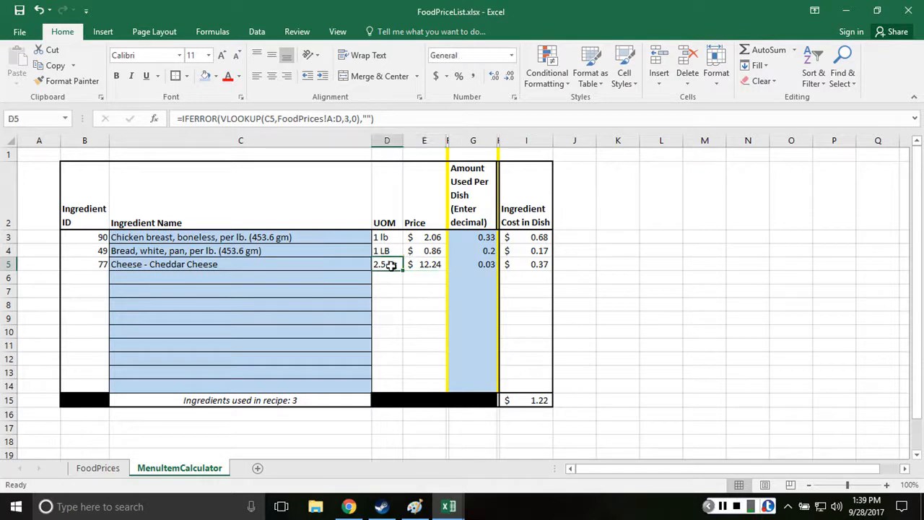
pyautogui.click(604, 275)
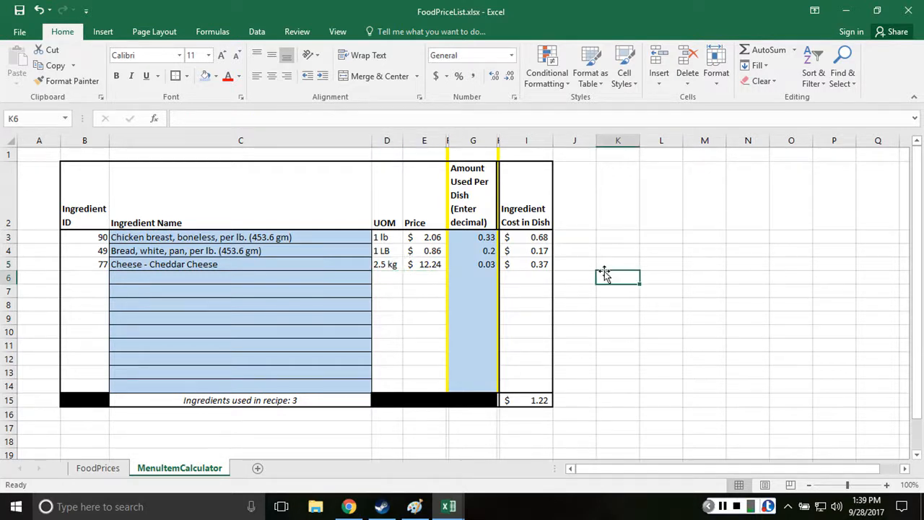
pyautogui.write('=12.24')
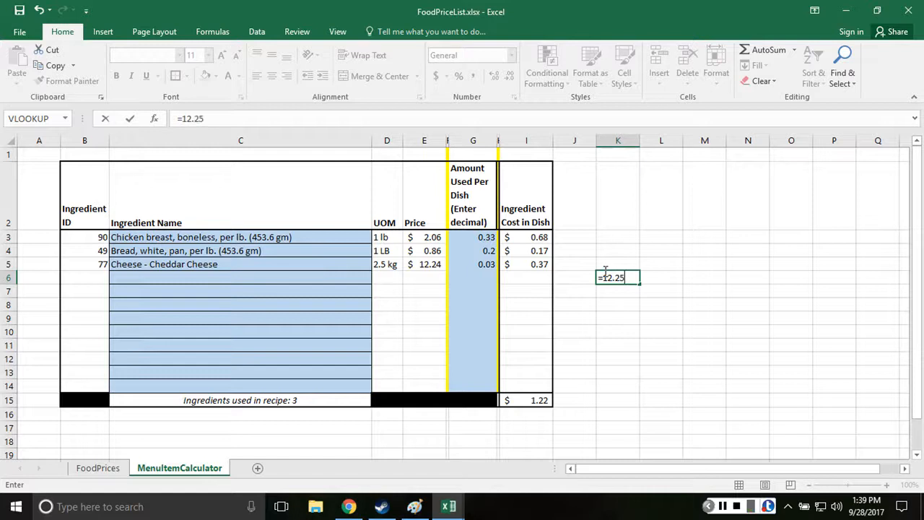
pyautogui.write('/5.5')
pyautogui.press('Return')
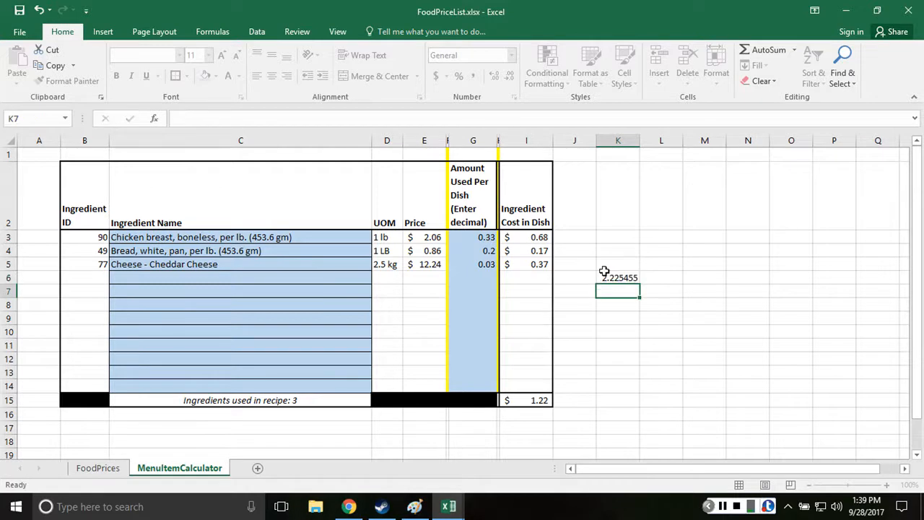
pyautogui.click(603, 271)
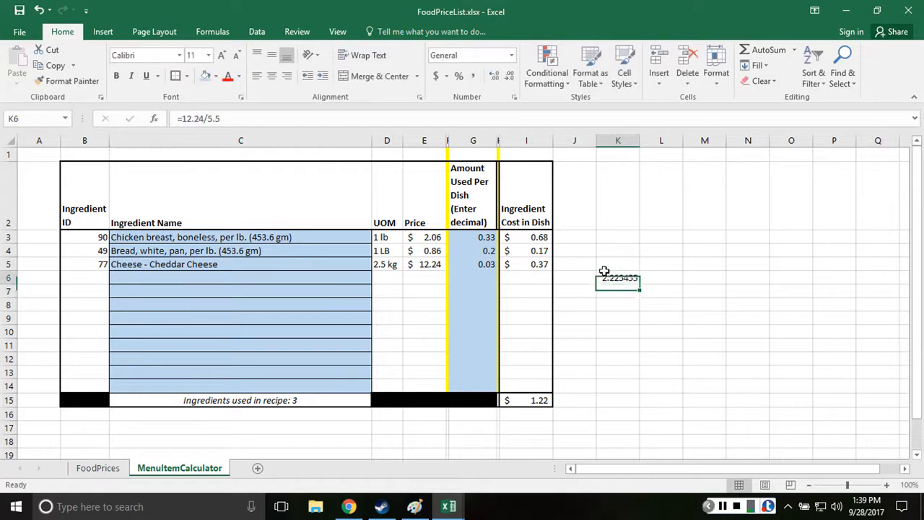
pyautogui.click(616, 318)
pyautogui.click(615, 276)
pyautogui.press('Delete')
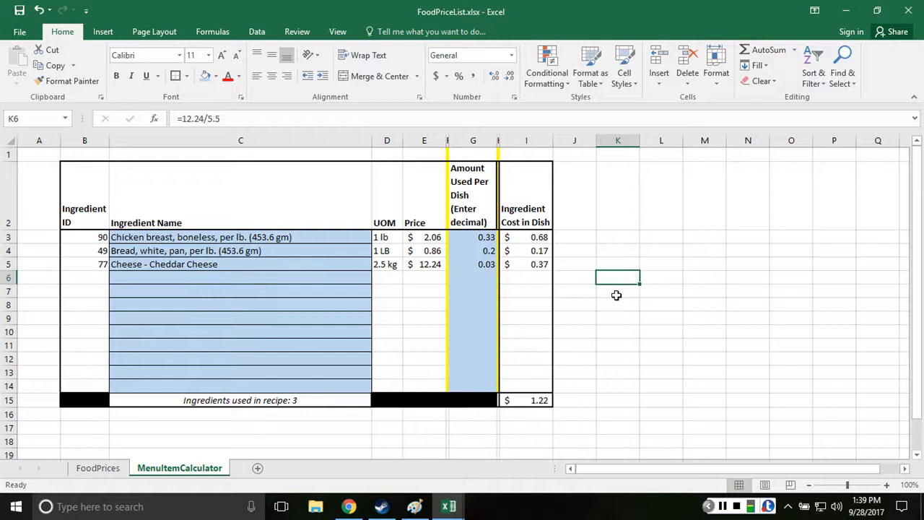
pyautogui.press('Up')
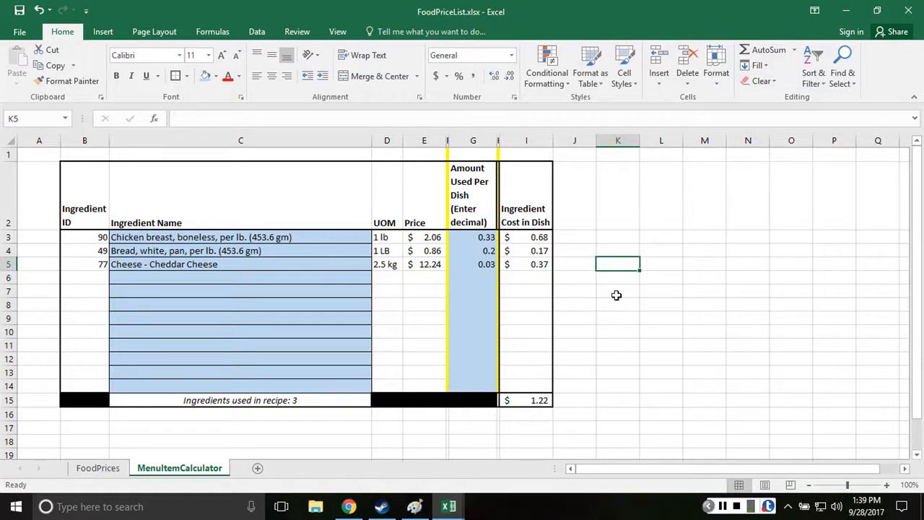
pyautogui.press('Down')
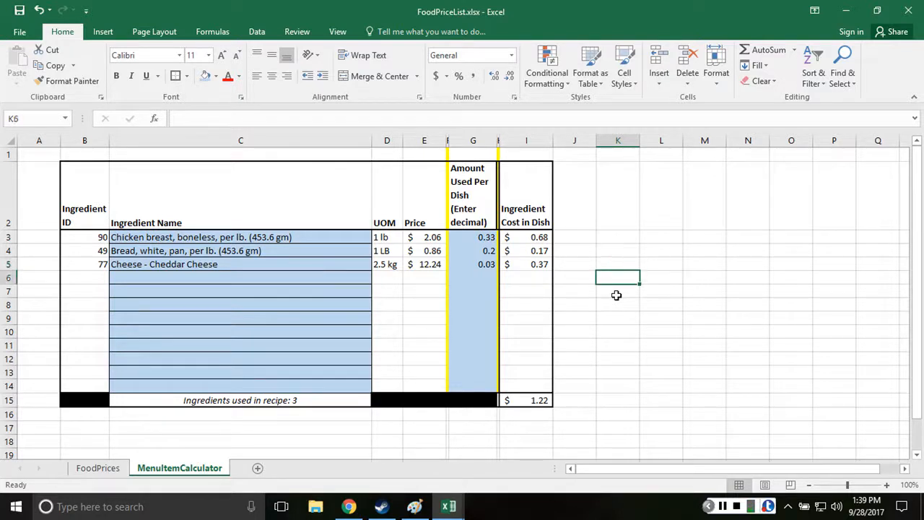
pyautogui.press('Left')
pyautogui.press('Left')
pyautogui.press('Left')
pyautogui.press('Left')
pyautogui.press('Left')
pyautogui.press('Left')
pyautogui.press('Left')
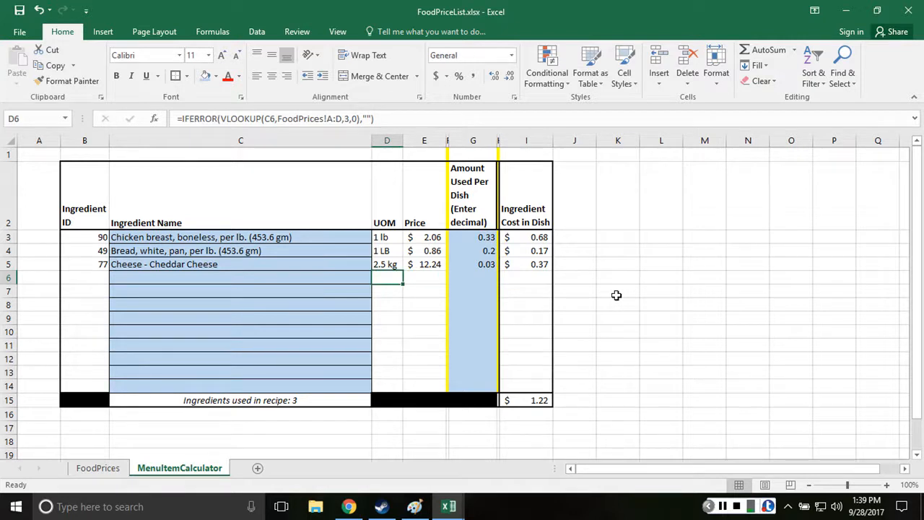
pyautogui.press('Down')
pyautogui.press('Right')
pyautogui.press('Up')
pyautogui.press('Up')
pyautogui.press('Right')
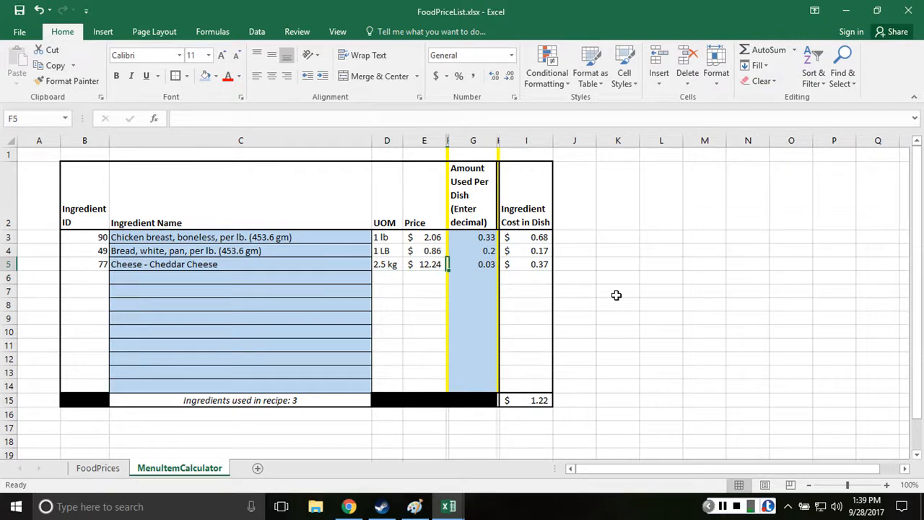
# Step: Choose Broccoli from the ingredient list as the fourth ingredient in C6
pyautogui.click(368, 279)
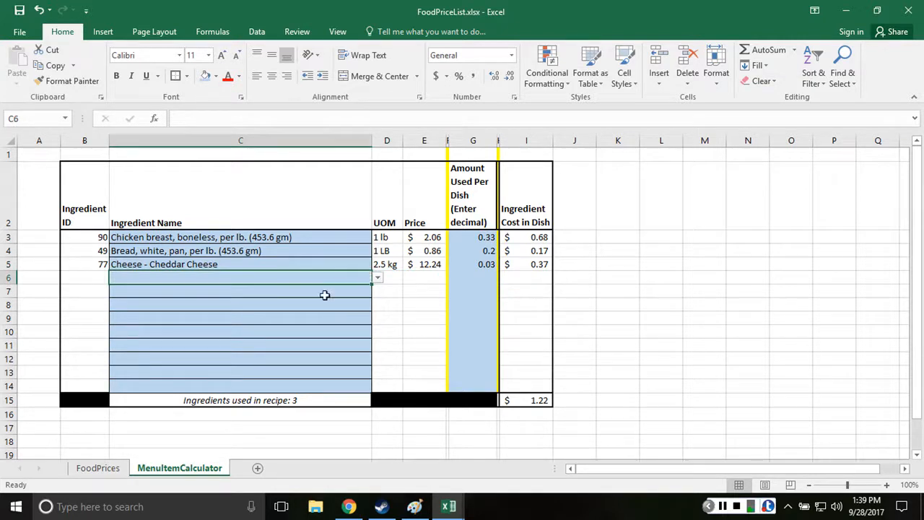
pyautogui.click(377, 280)
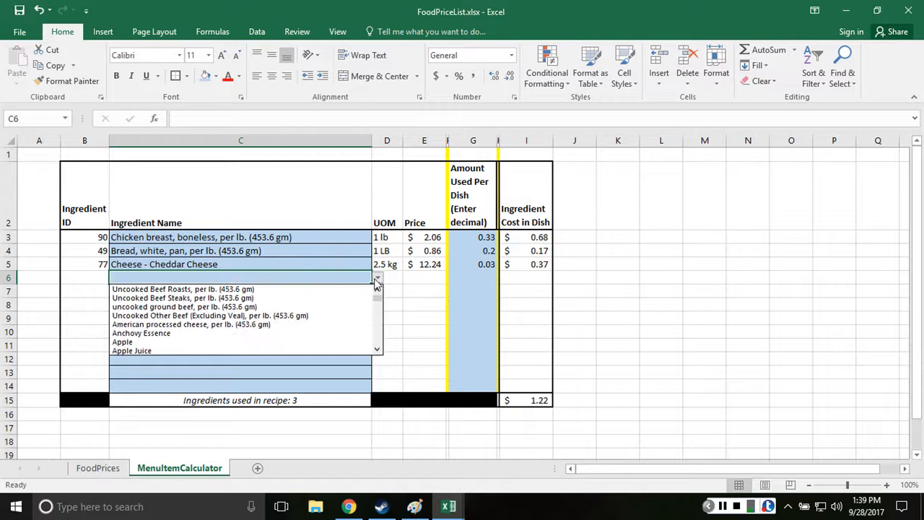
pyautogui.click(377, 322)
pyautogui.click(376, 321)
pyautogui.click(377, 321)
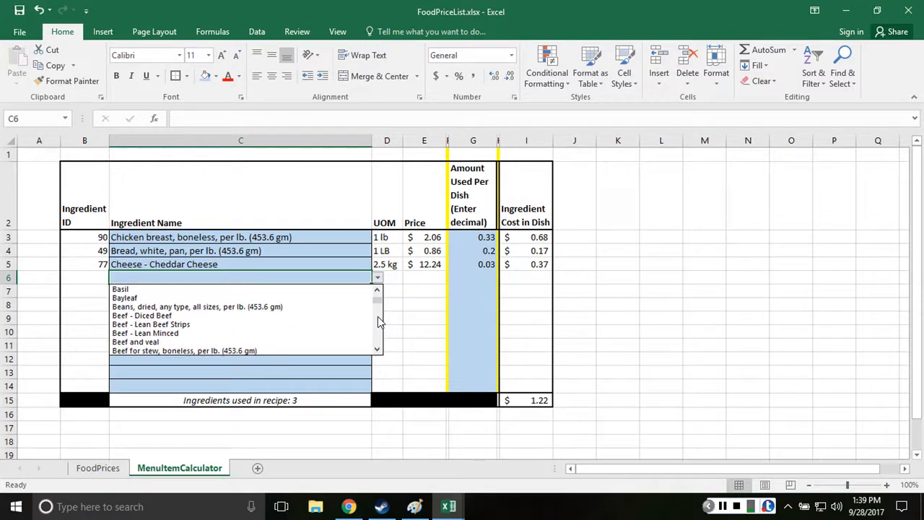
pyautogui.click(377, 321)
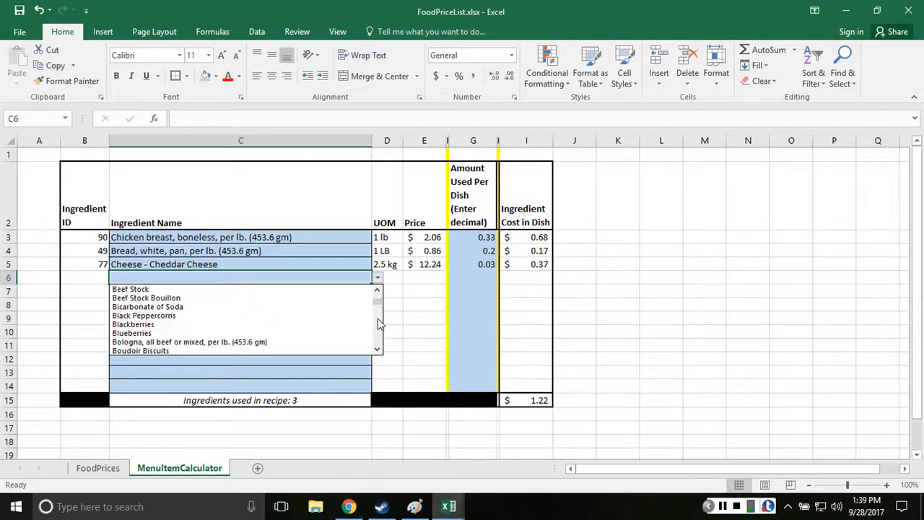
pyautogui.click(377, 324)
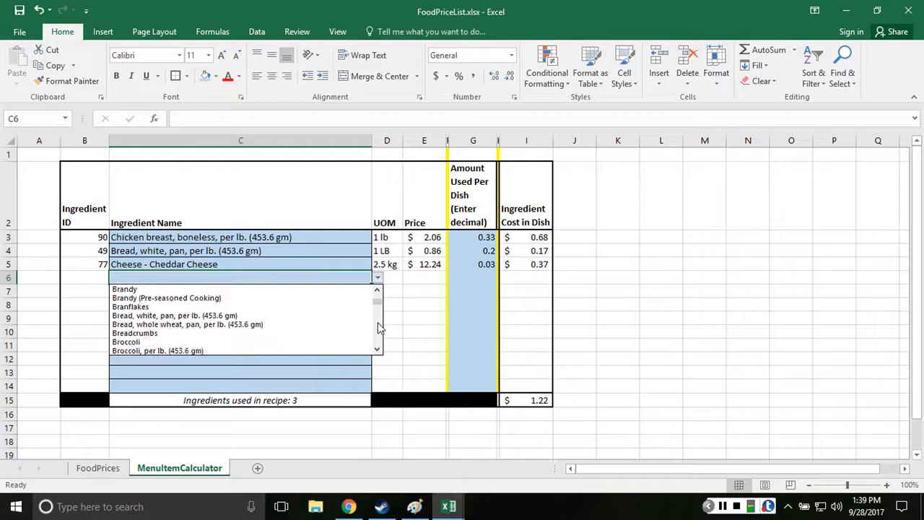
pyautogui.click(214, 341)
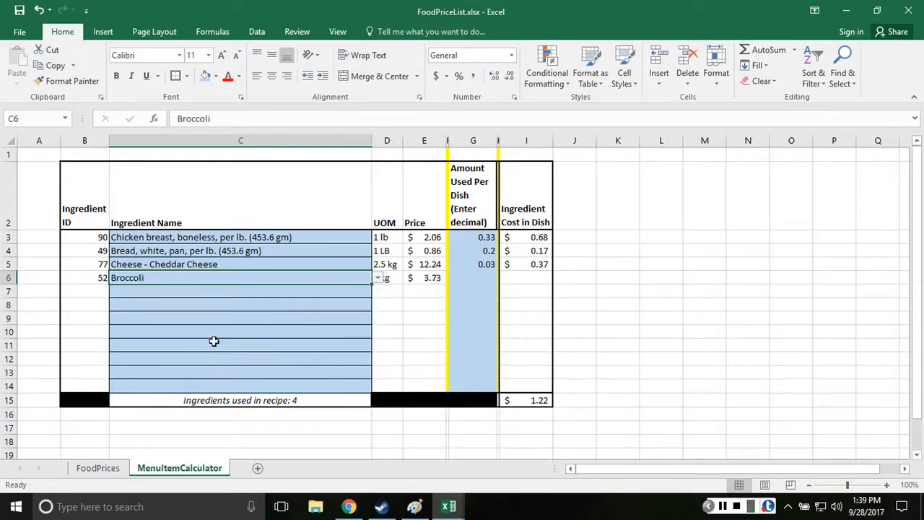
# Step: Compare the broccoli's unit of measure and price in row 6 with the cheddar cheese's entries in row 5
pyautogui.moveTo(381, 318); pyautogui.dragTo(405, 319)
pyautogui.click(382, 277)
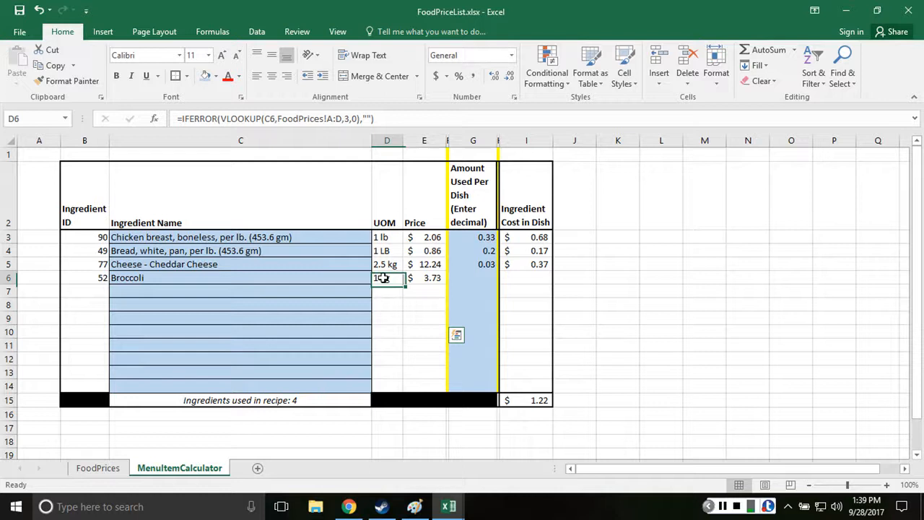
pyautogui.click(426, 281)
pyautogui.click(465, 280)
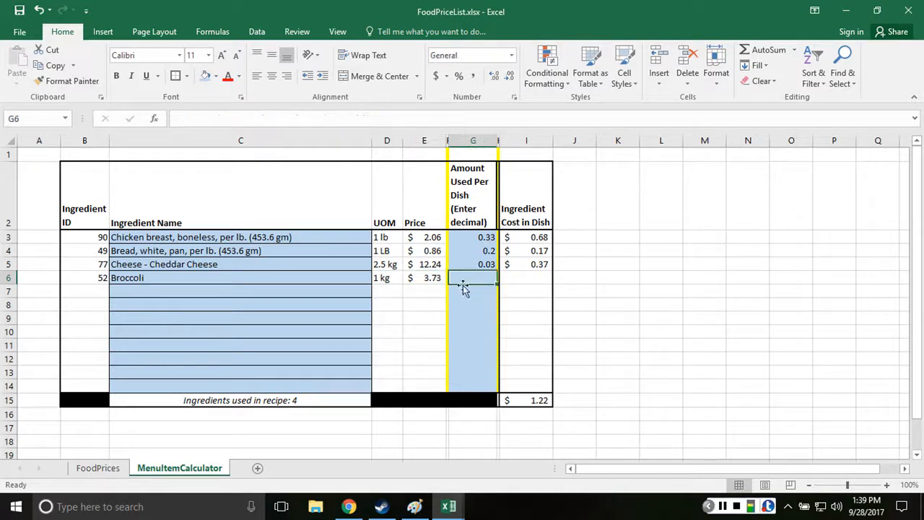
pyautogui.click(387, 282)
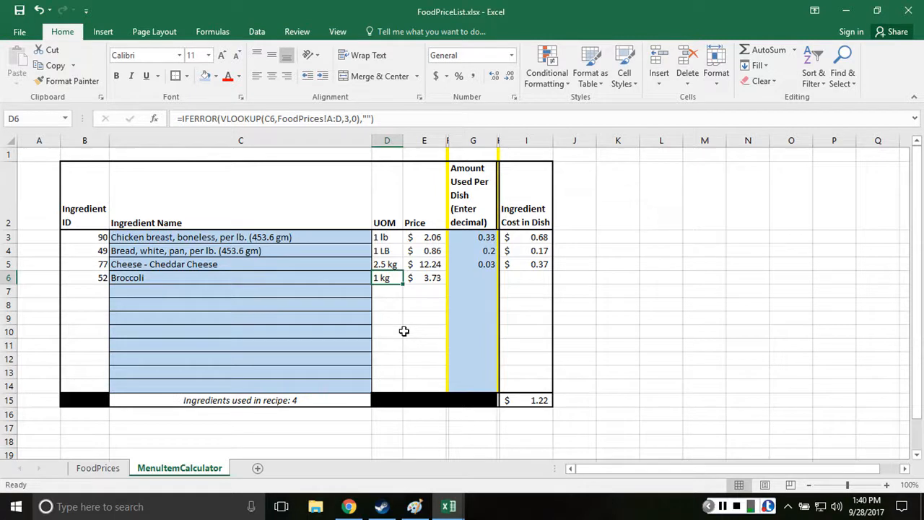
pyautogui.click(390, 264)
pyautogui.click(415, 264)
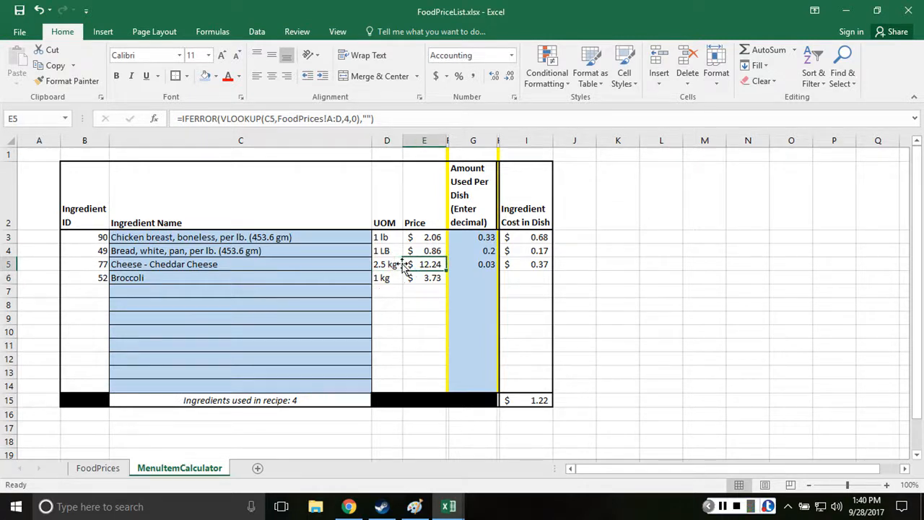
pyautogui.click(474, 265)
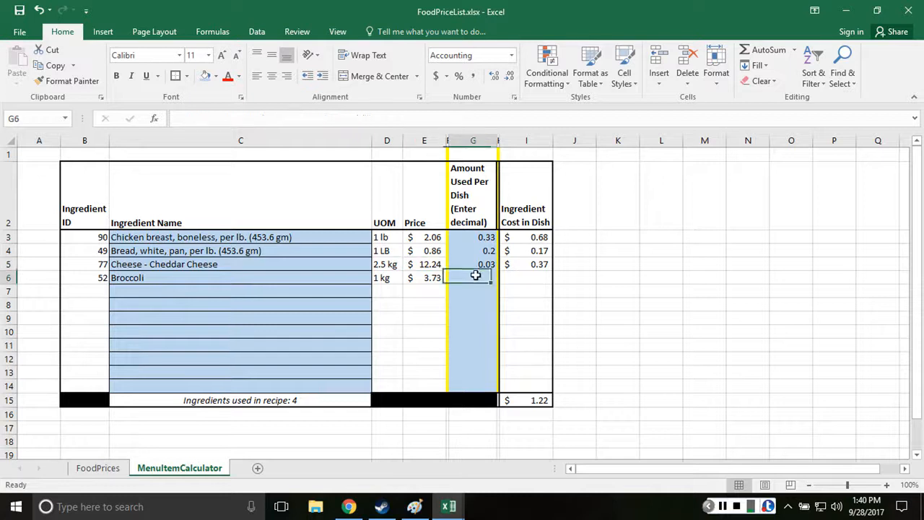
# Step: Enter =.125 as the broccoli's amount used per dish in G6 and check the dish's total cost in I15
pyautogui.click(475, 277)
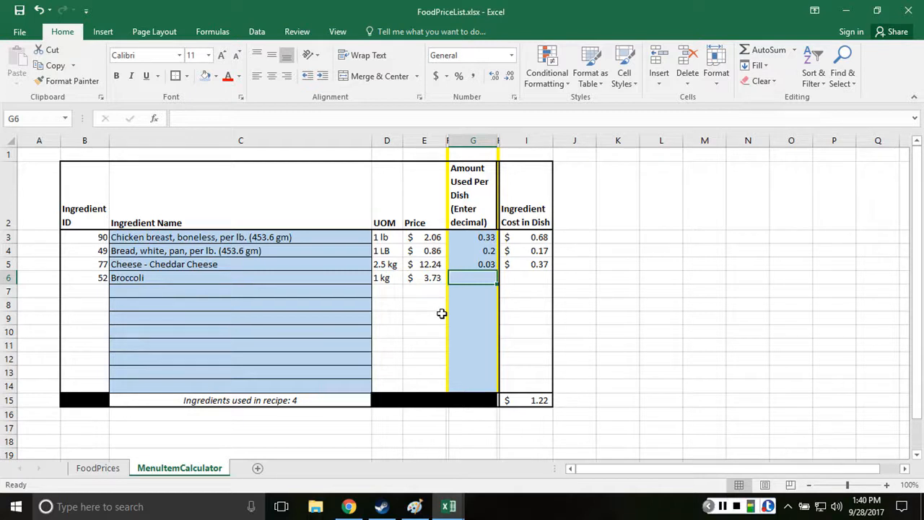
pyautogui.write('=')
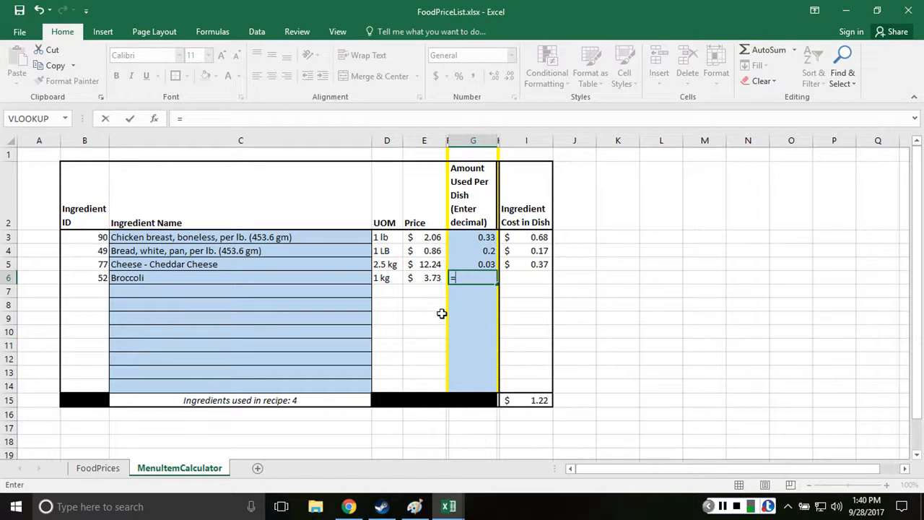
pyautogui.write('.125')
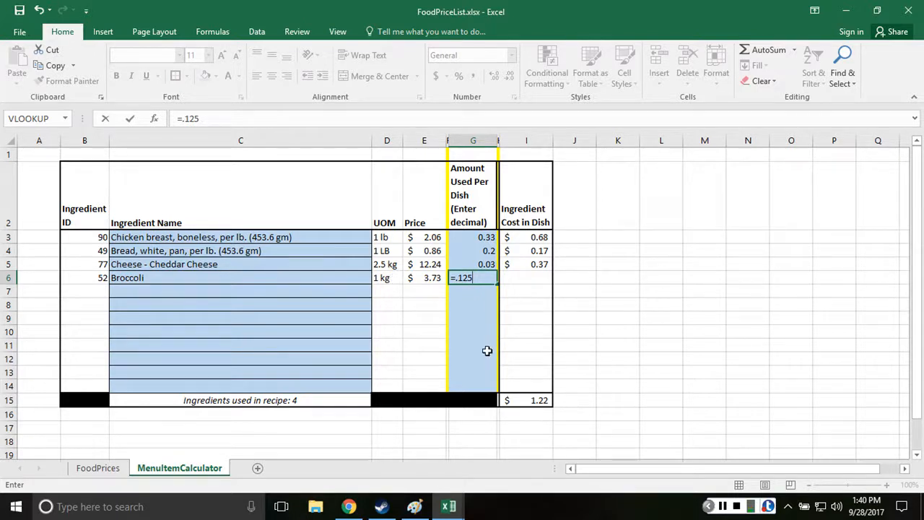
pyautogui.press('Return')
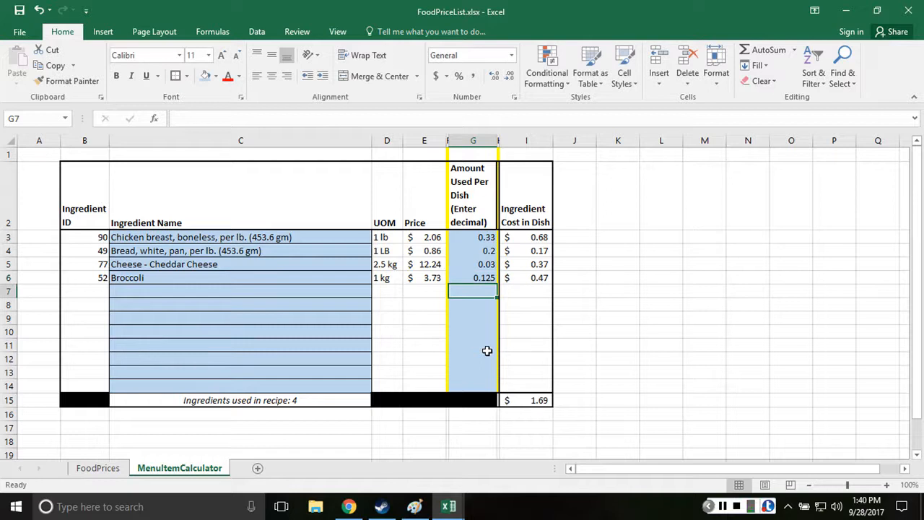
pyautogui.click(543, 401)
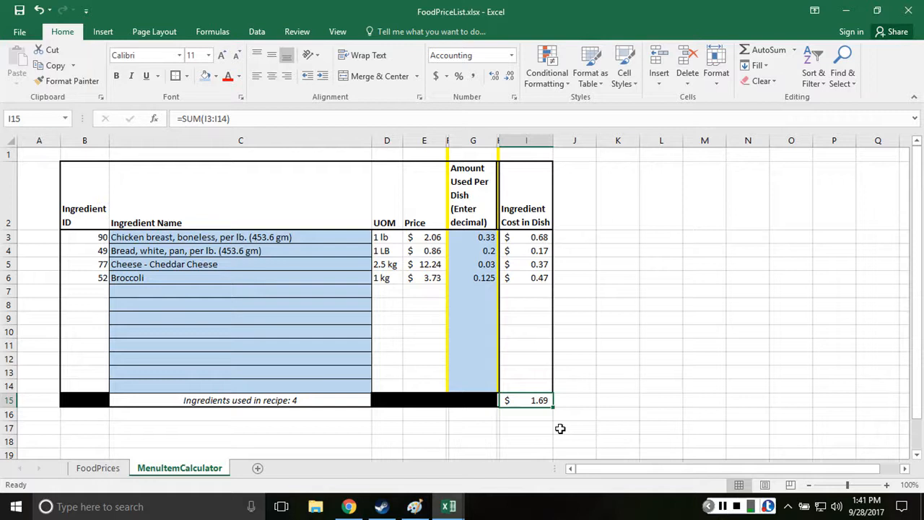
# Step: Choose Mayonnaise from the ingredient list as the fifth ingredient in C7
pyautogui.click(354, 293)
pyautogui.click(377, 291)
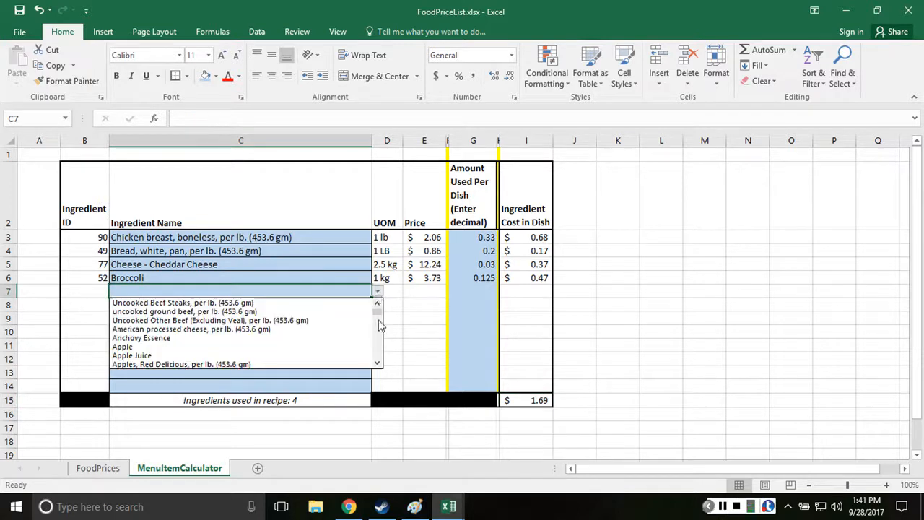
pyautogui.scroll(-12, 378, 336)
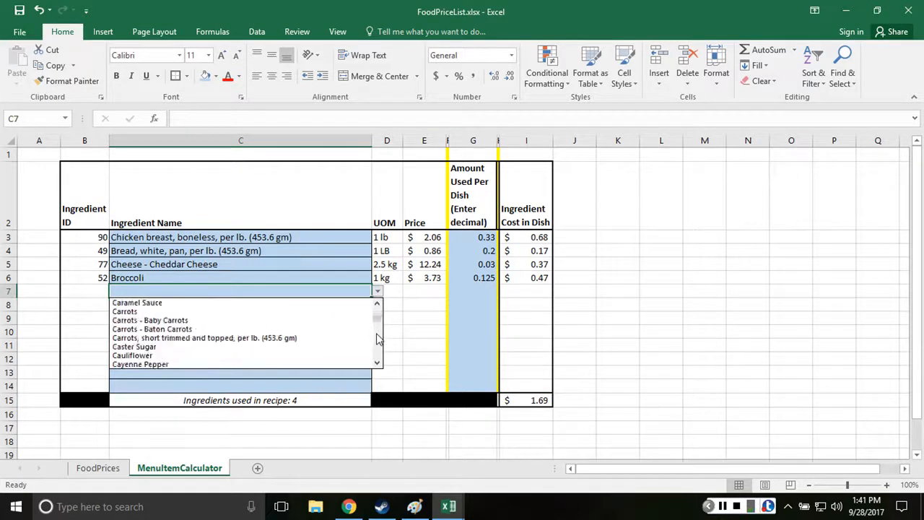
pyautogui.scroll(-12, 379, 339)
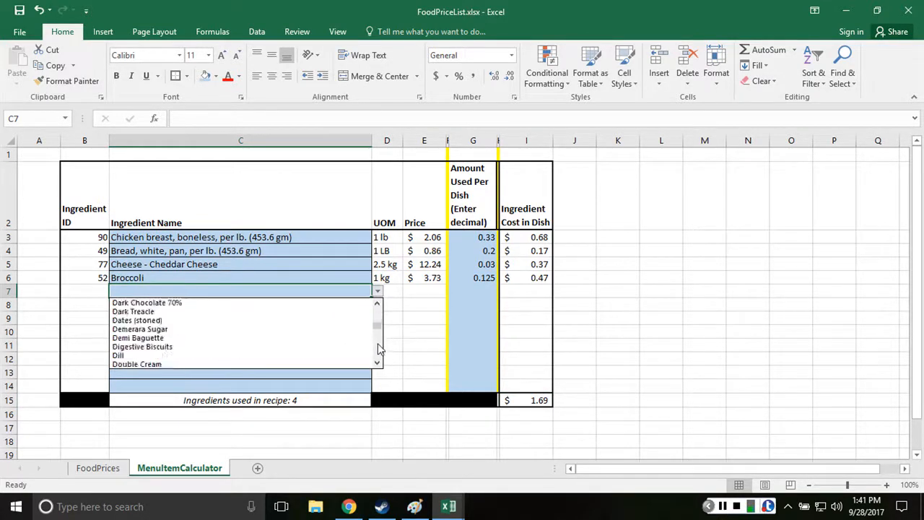
pyautogui.scroll(-12, 379, 350)
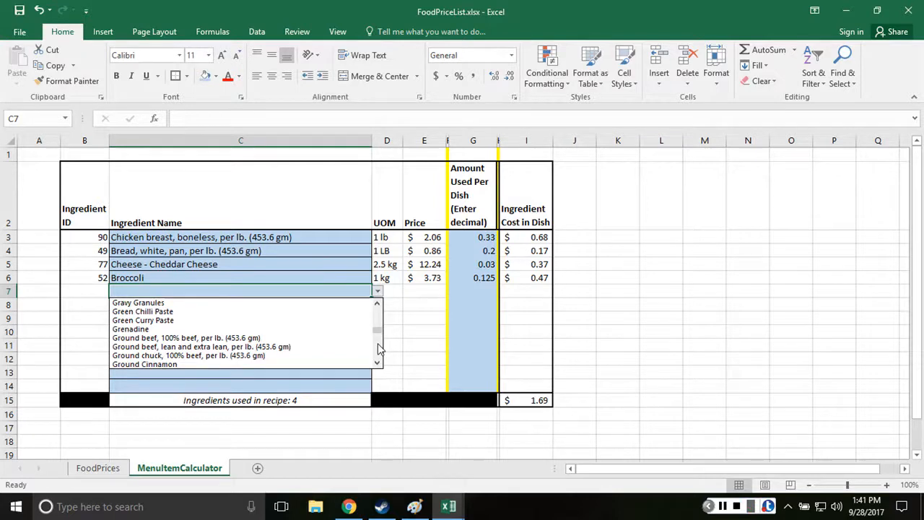
pyautogui.scroll(-10, 379, 350)
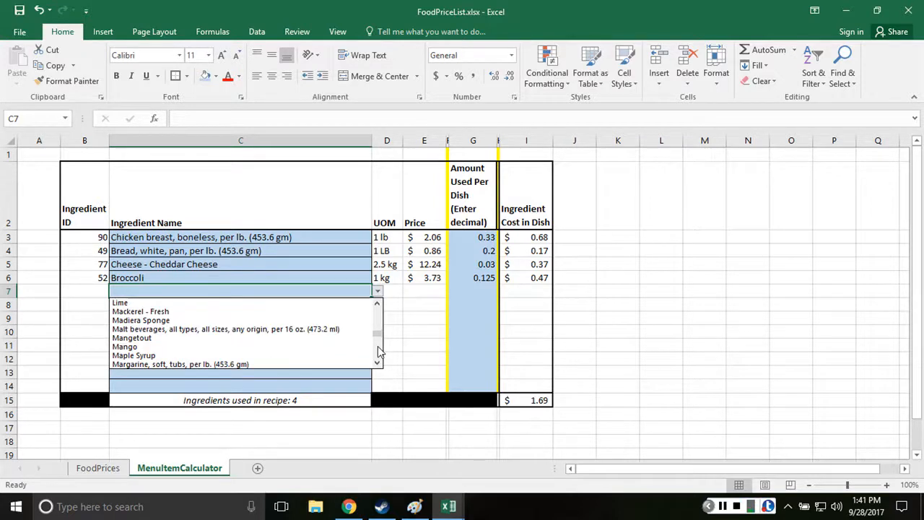
pyautogui.scroll(-3, 380, 361)
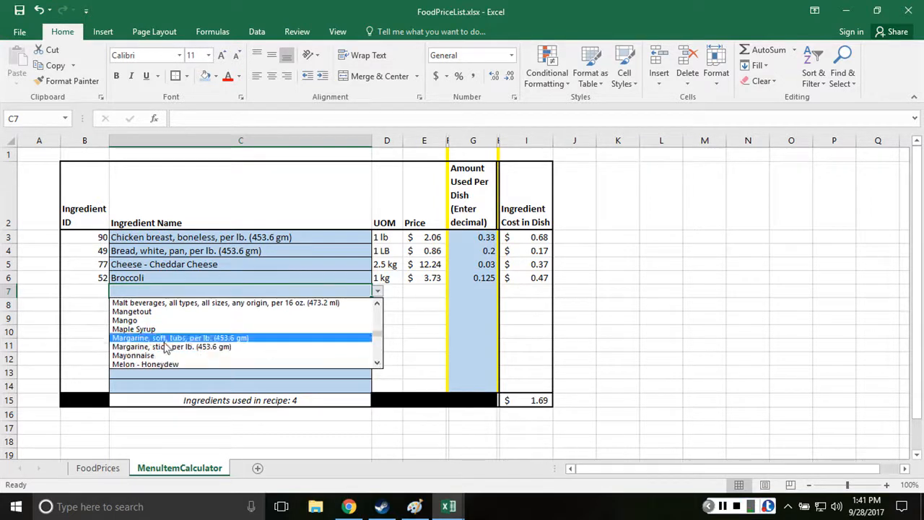
pyautogui.click(151, 355)
# Step: Check the mayonnaise's price and unit of measure in row 7, and enter .01 as its amount used per dish in G7
pyautogui.click(437, 289)
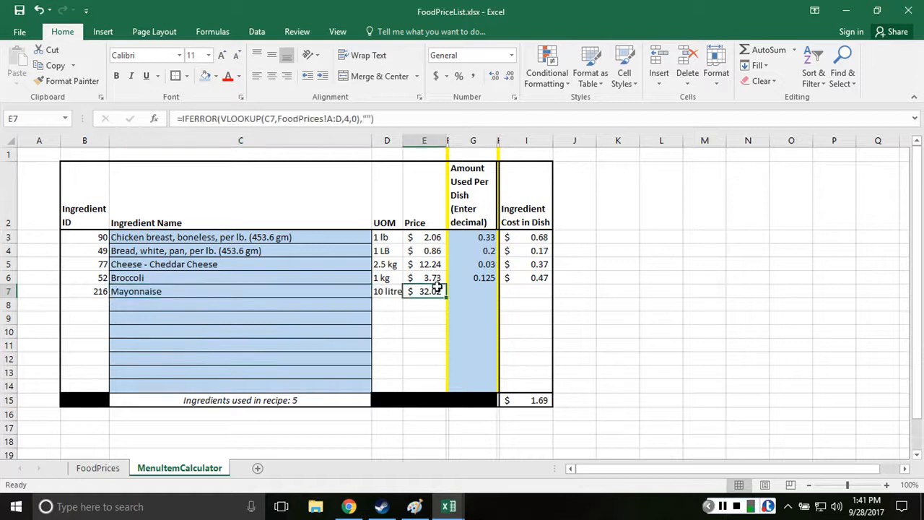
pyautogui.click(397, 291)
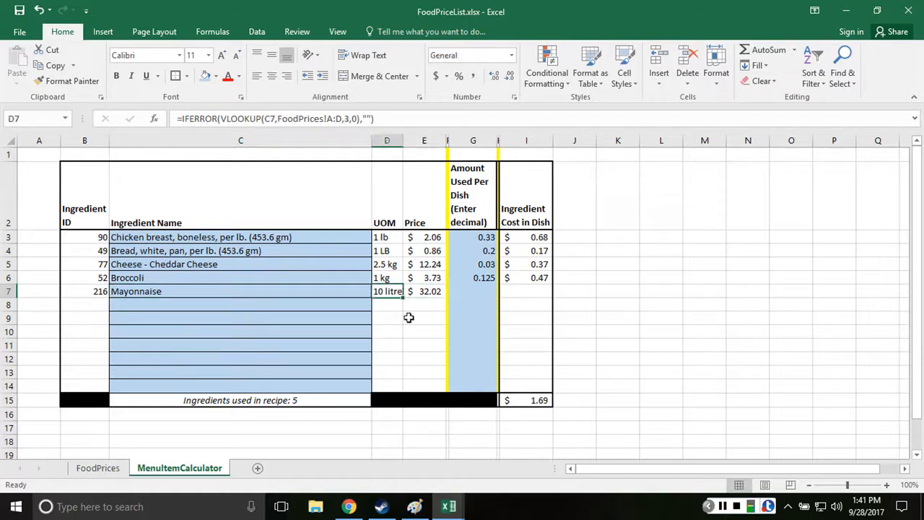
pyautogui.click(453, 291)
pyautogui.write('.01')
pyautogui.press('Return')
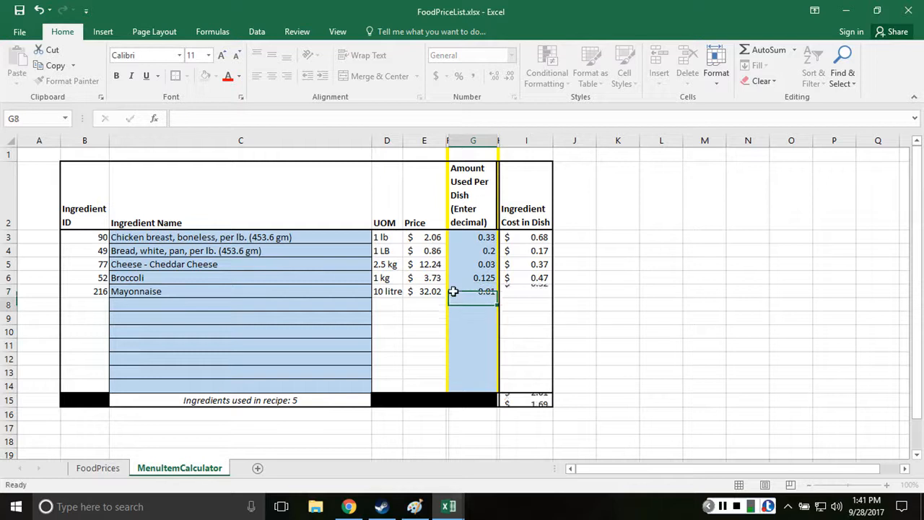
# Step: Set the mayonnaise's amount used per dish in G7 to 0.005 and check the dish's total cost in I15
pyautogui.click(454, 290)
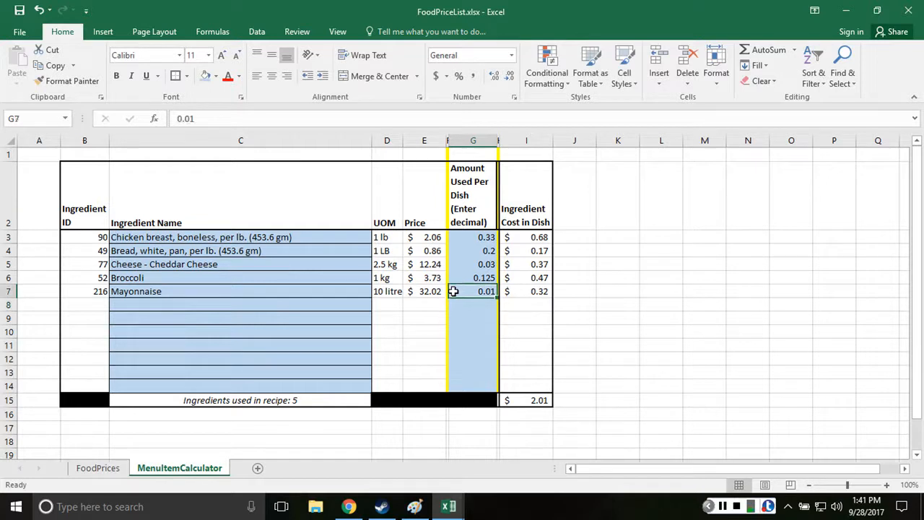
pyautogui.click(192, 119)
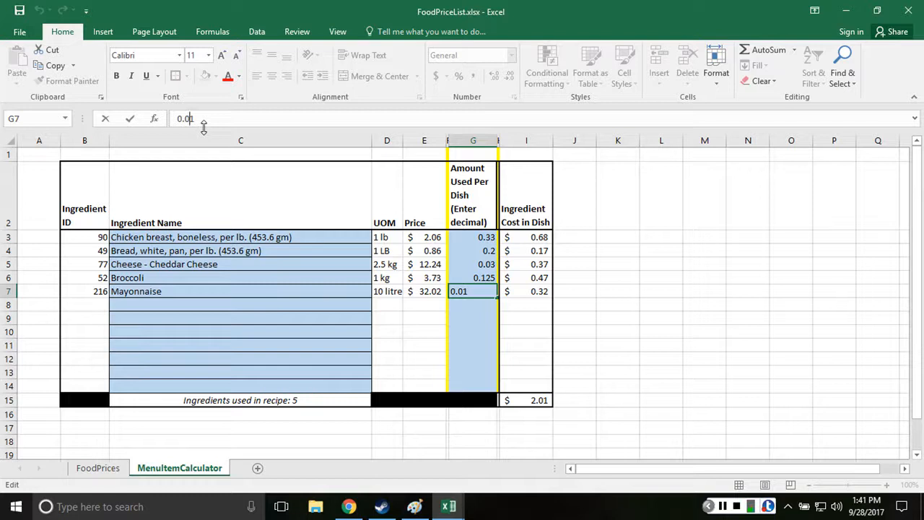
pyautogui.write('0')
pyautogui.press('Delete')
pyautogui.write('5')
pyautogui.press('Return')
pyautogui.press('Up')
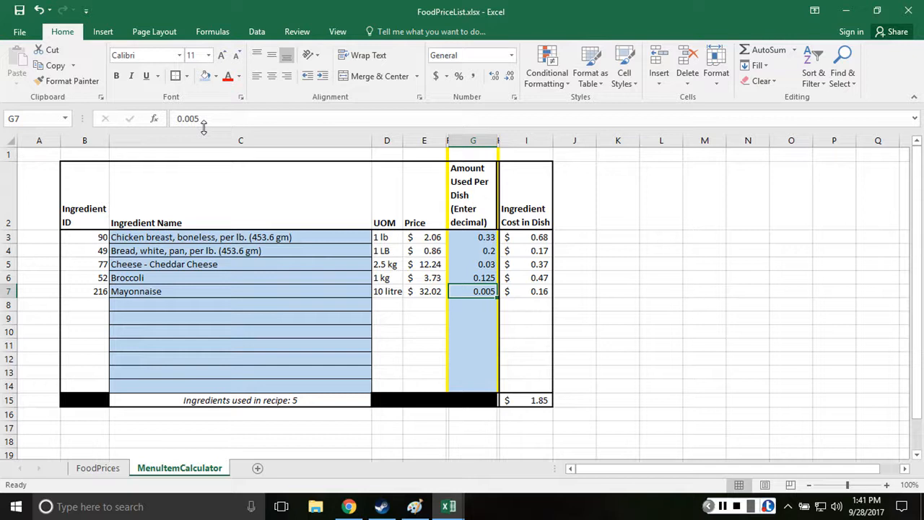
pyautogui.click(529, 398)
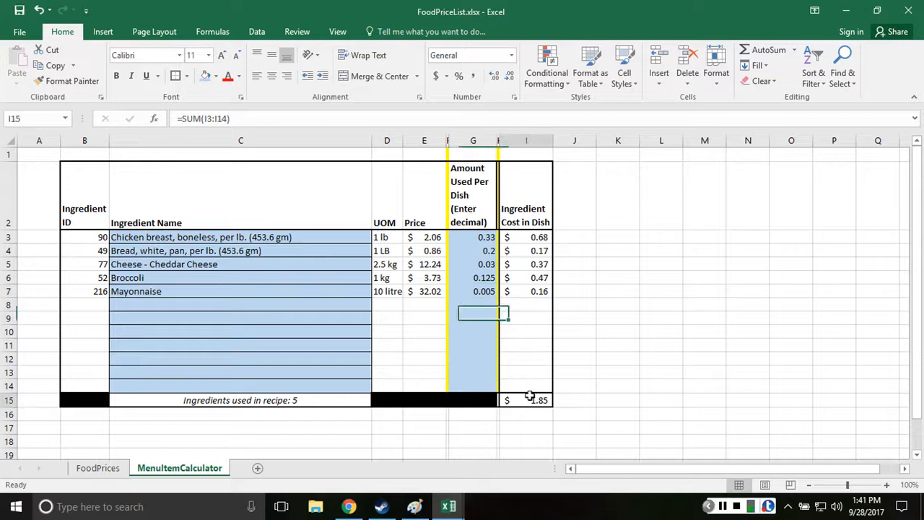
# Step: Review the five ingredient rows in B3:I7, from the ingredient IDs and names to the costs in the dish
pyautogui.click(247, 278)
pyautogui.click(239, 304)
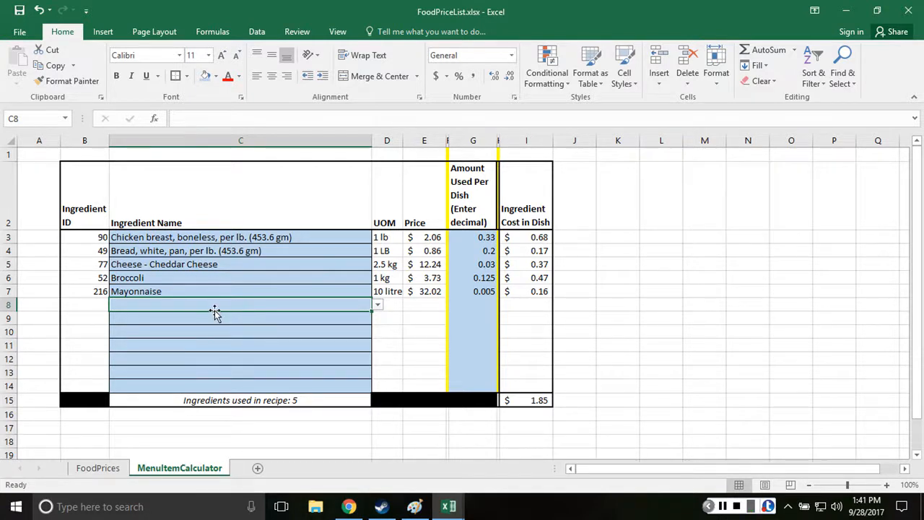
pyautogui.click(102, 238)
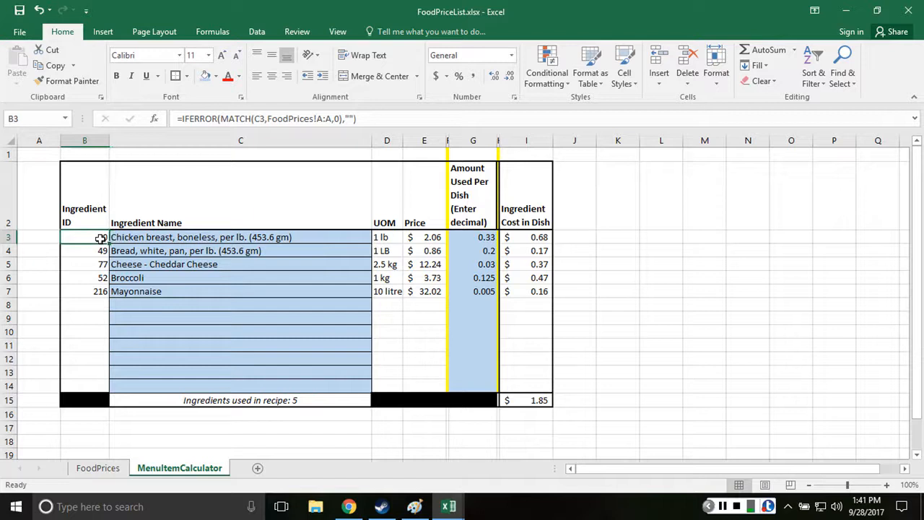
pyautogui.click(91, 213)
pyautogui.click(92, 235)
pyautogui.moveTo(102, 209); pyautogui.dragTo(539, 291)
pyautogui.click(269, 299)
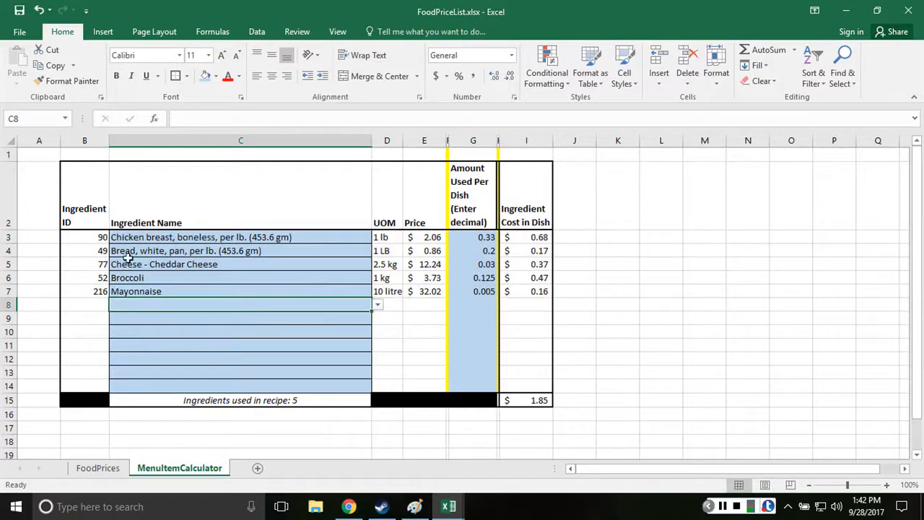
pyautogui.click(105, 237)
pyautogui.moveTo(105, 236); pyautogui.dragTo(534, 287)
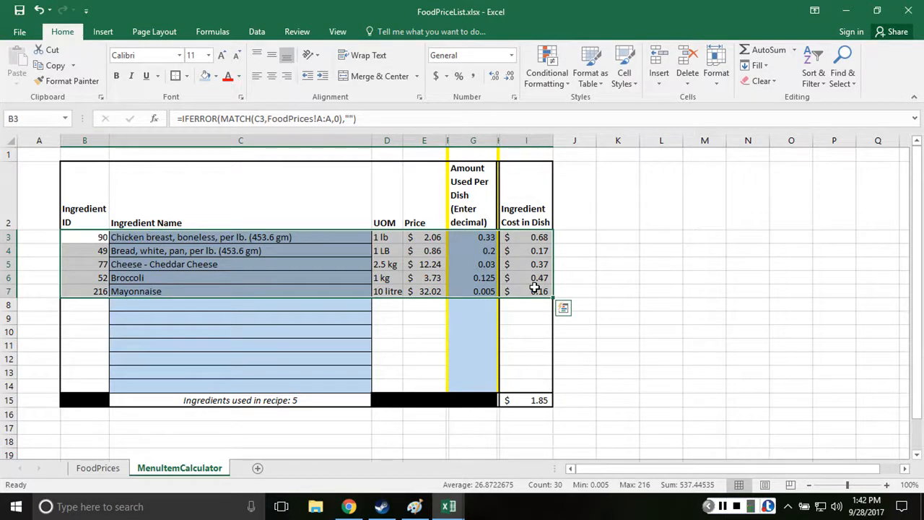
pyautogui.moveTo(258, 244); pyautogui.dragTo(256, 286)
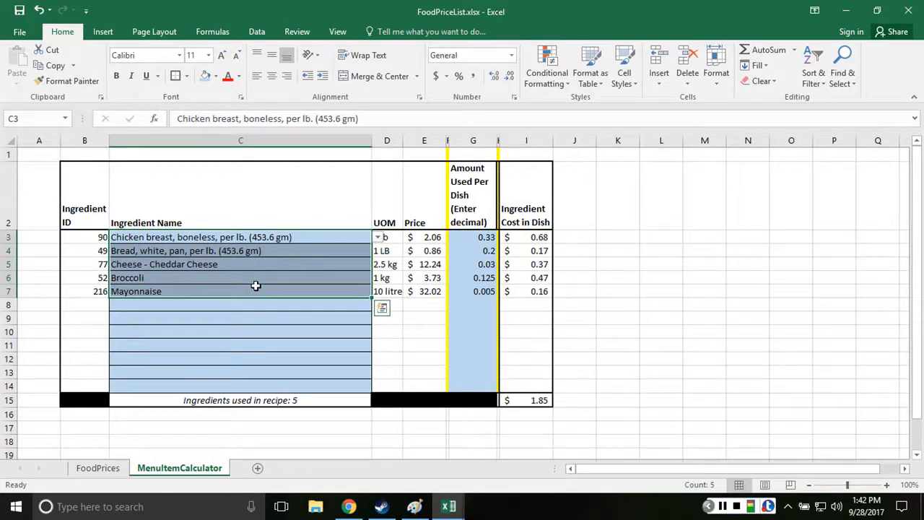
# Step: Enter =CONCATENATE(B3,"|",G3,"|",I3) in C17 to join the first ingredient's ID, amount used and cost with pipe separators
pyautogui.click(116, 424)
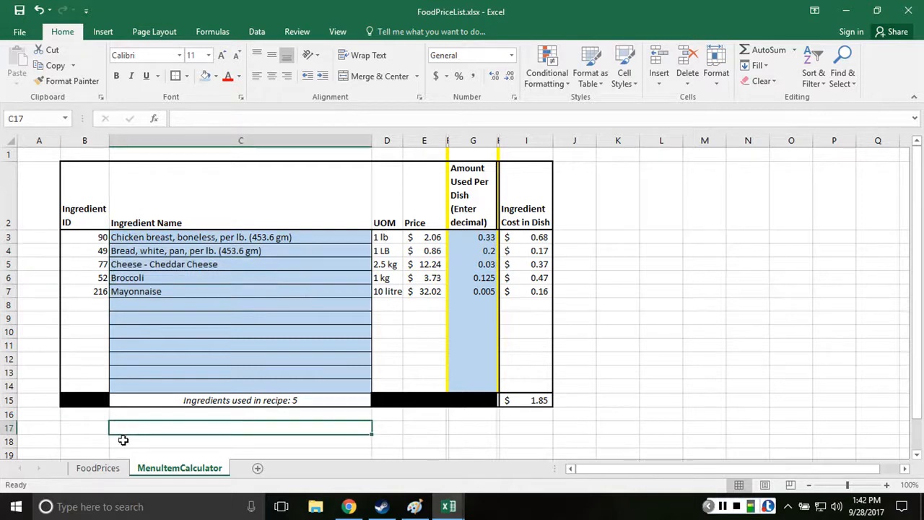
pyautogui.write('=o')
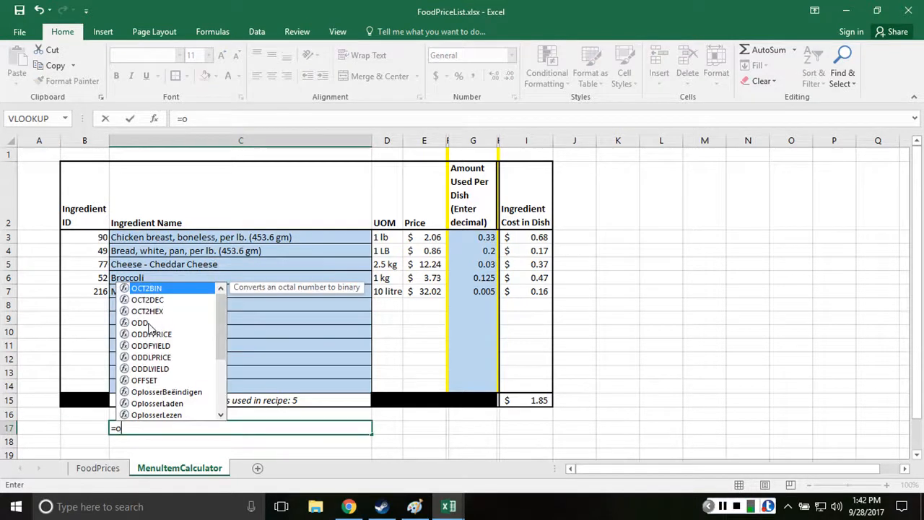
pyautogui.press('BackSpace')
pyautogui.write('conc')
pyautogui.press('Tab')
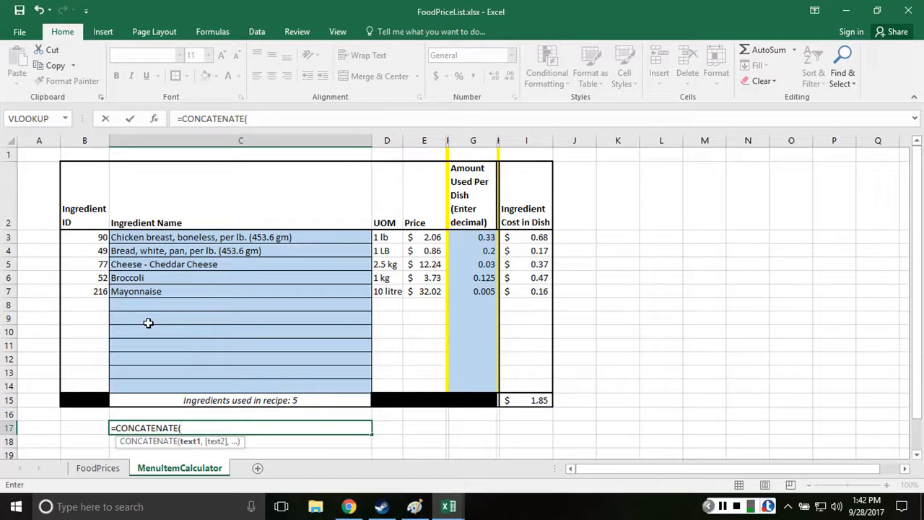
pyautogui.click(93, 238)
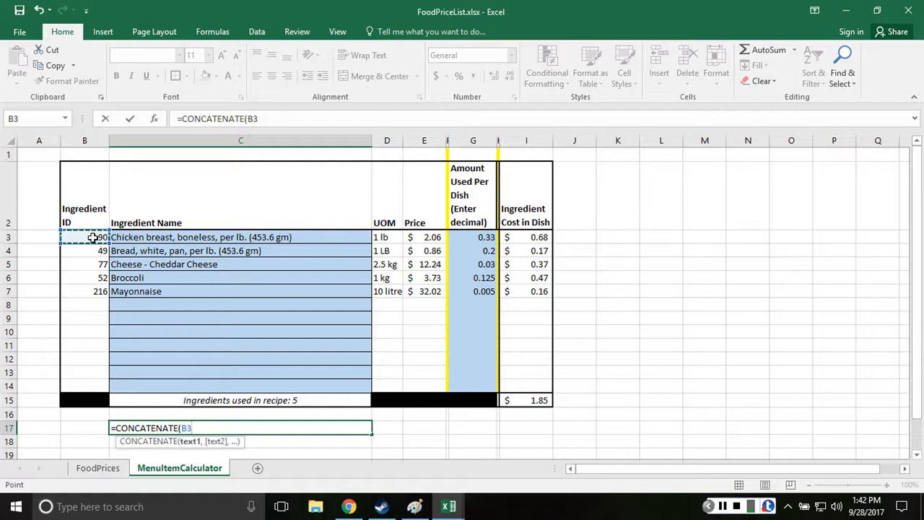
pyautogui.write(',')
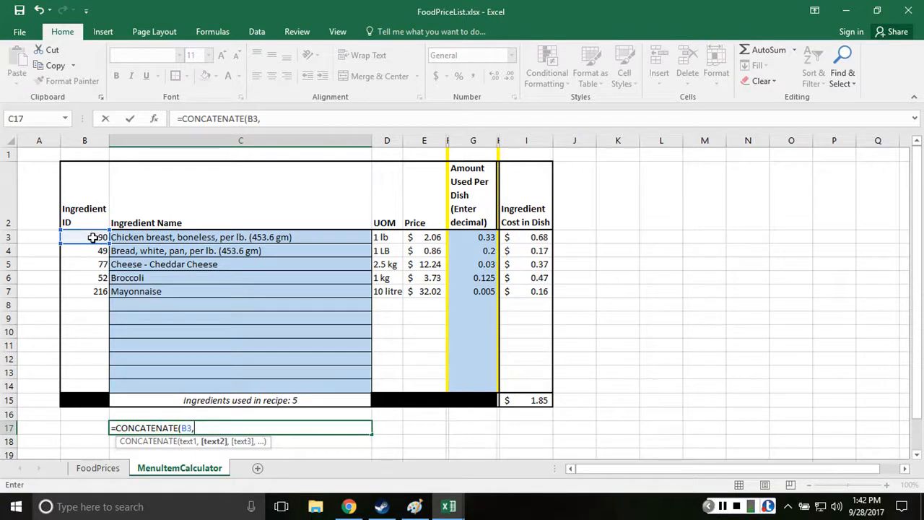
pyautogui.write('" | ",')
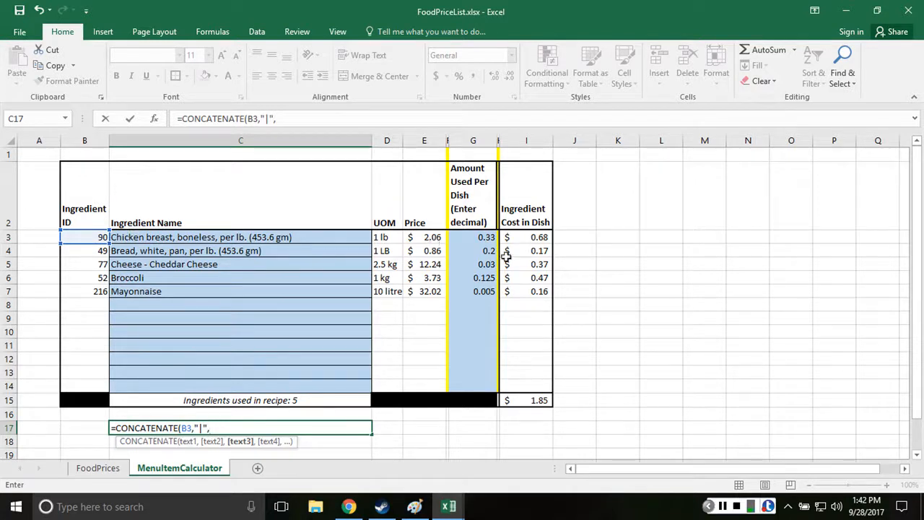
pyautogui.click(480, 239)
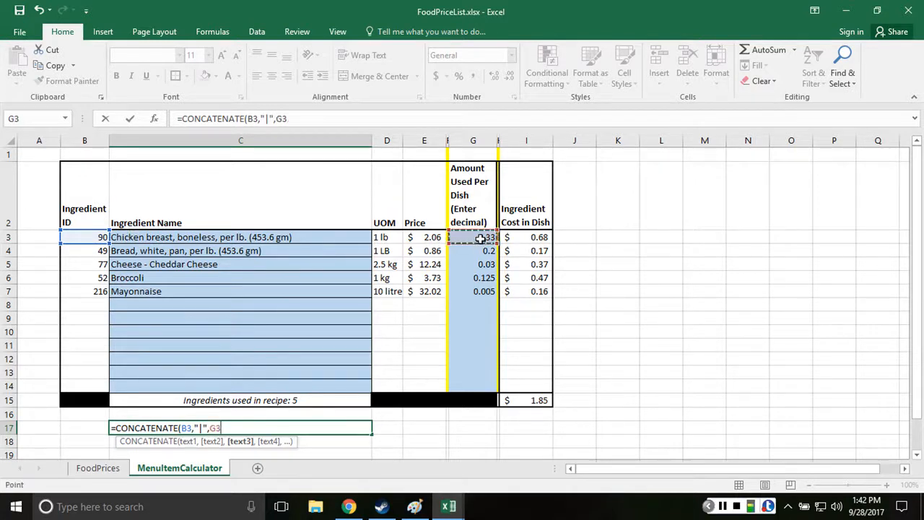
pyautogui.write(',')
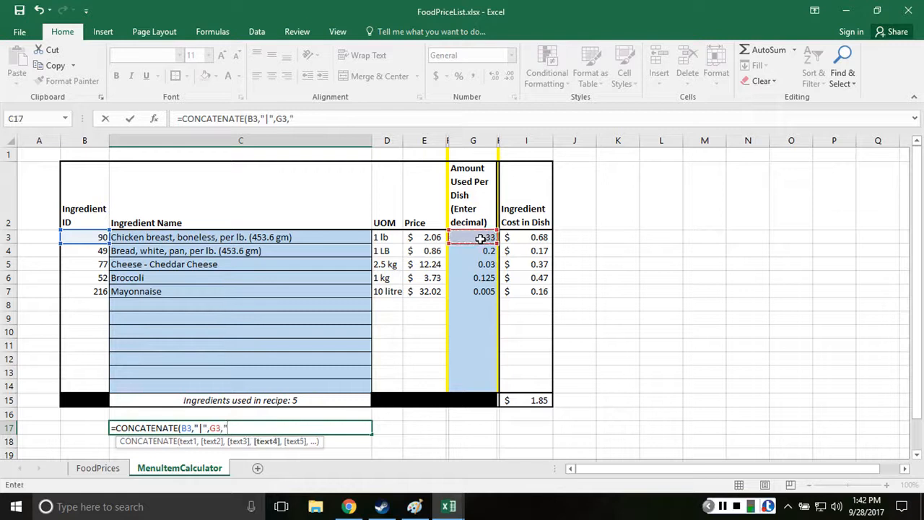
pyautogui.write('"|",')
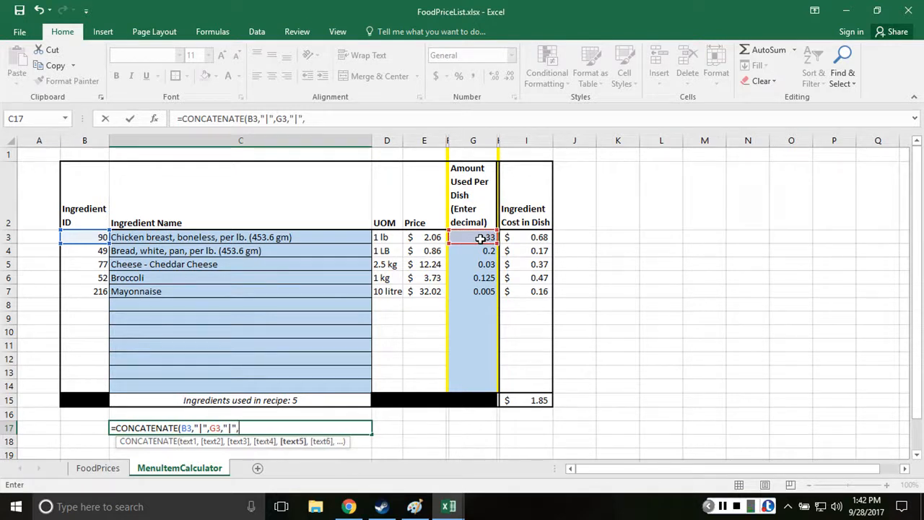
pyautogui.click(526, 237)
pyautogui.write(')')
pyautogui.press('Return')
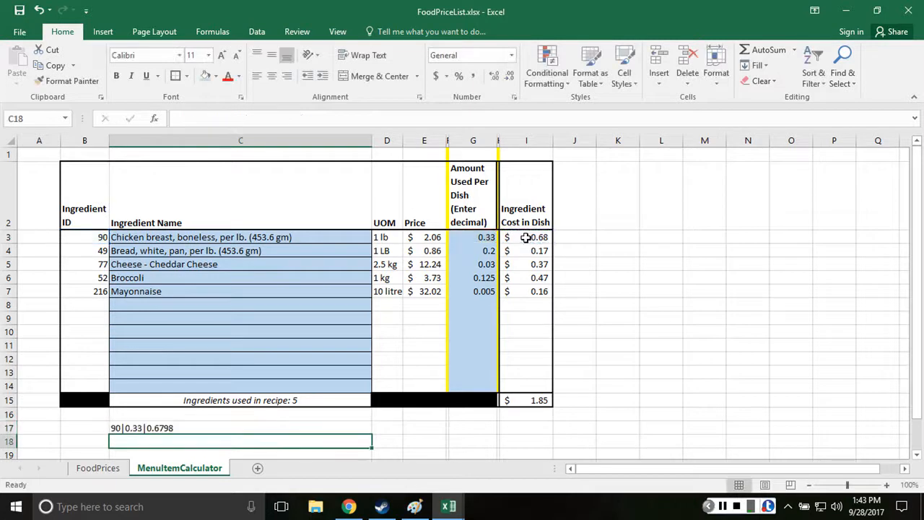
# Step: Copy the CONCATENATE formula text from C17 into J3, keeping its references to B3, G3 and I3
pyautogui.press('Up')
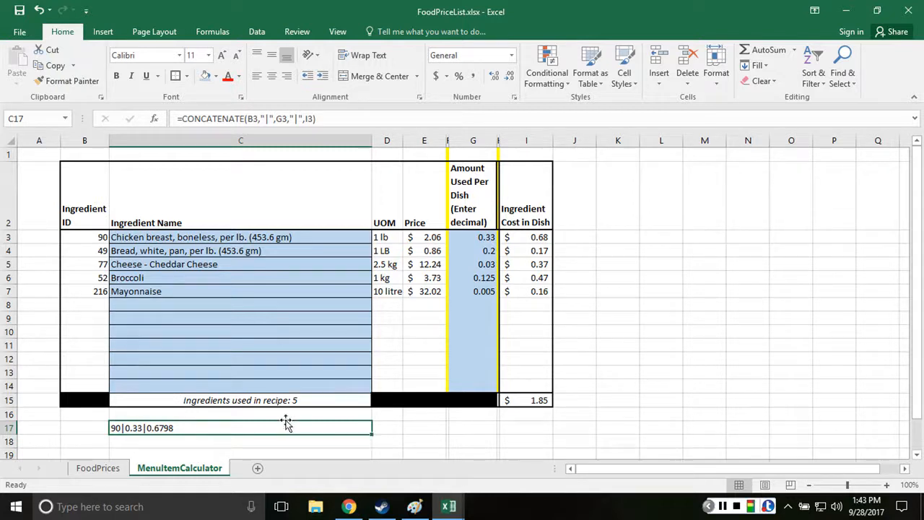
pyautogui.moveTo(321, 118); pyautogui.dragTo(174, 85)
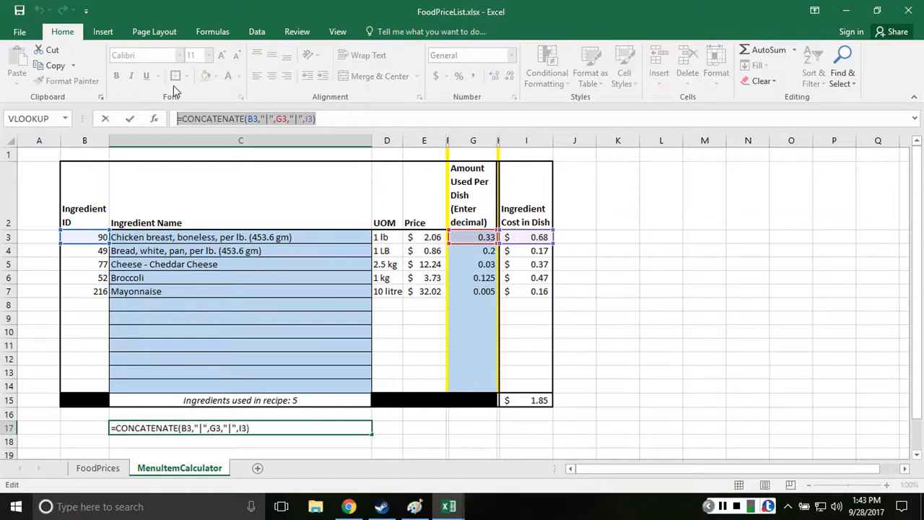
pyautogui.hotkey('ctrl', 'c')
pyautogui.press('Escape')
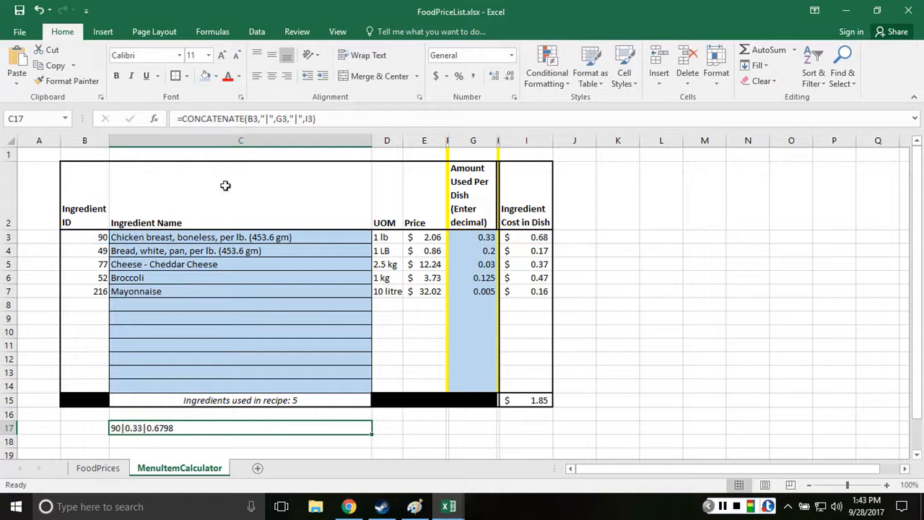
pyautogui.click(578, 236)
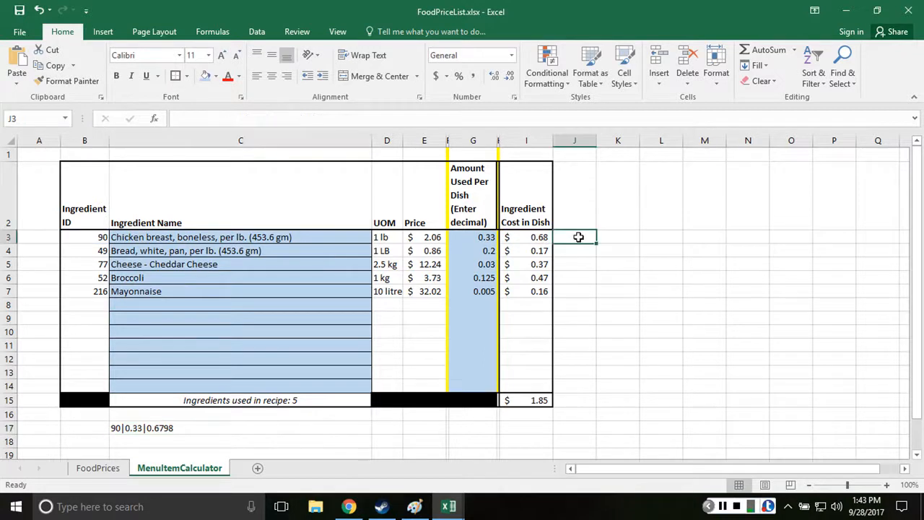
pyautogui.click(385, 117)
pyautogui.hotkey('ctrl', 'v')
pyautogui.press('Return')
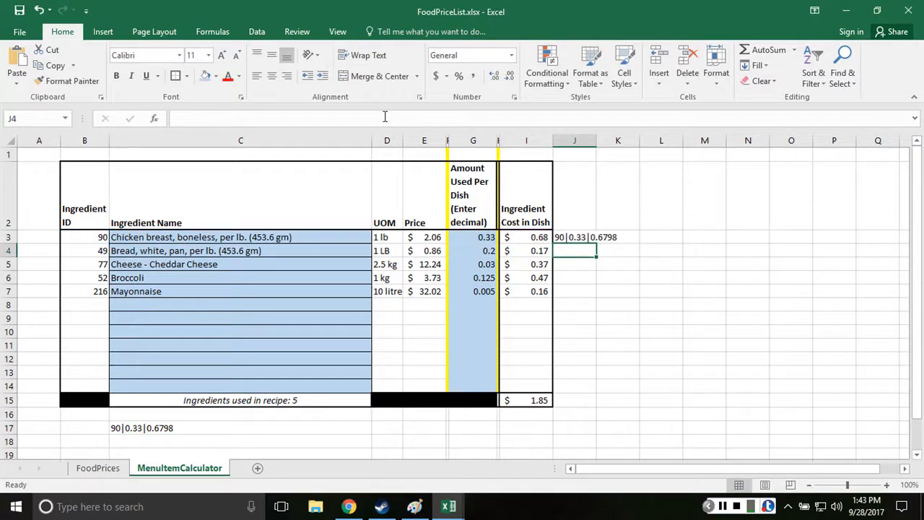
# Step: Fill the CONCATENATE formula from J3 down to J14, covering every ingredient row
pyautogui.click(586, 238)
pyautogui.moveTo(595, 244); pyautogui.dragTo(596, 394)
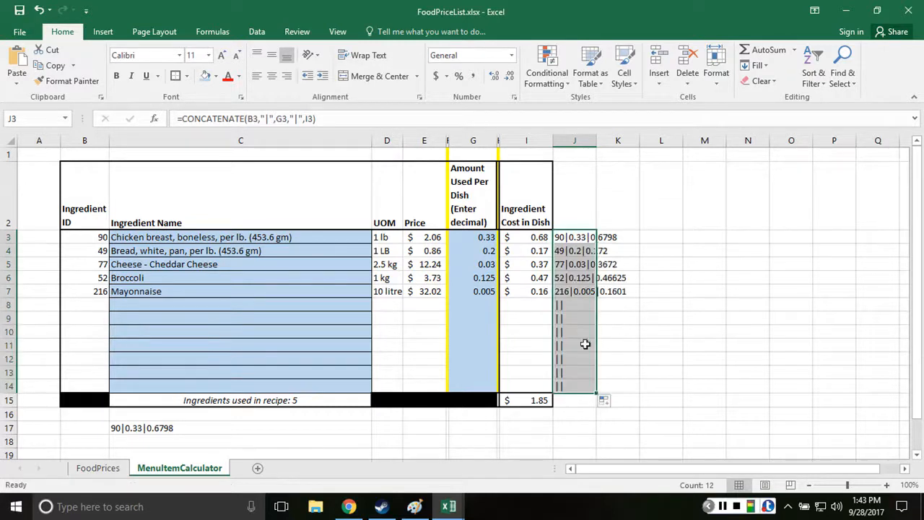
pyautogui.click(558, 237)
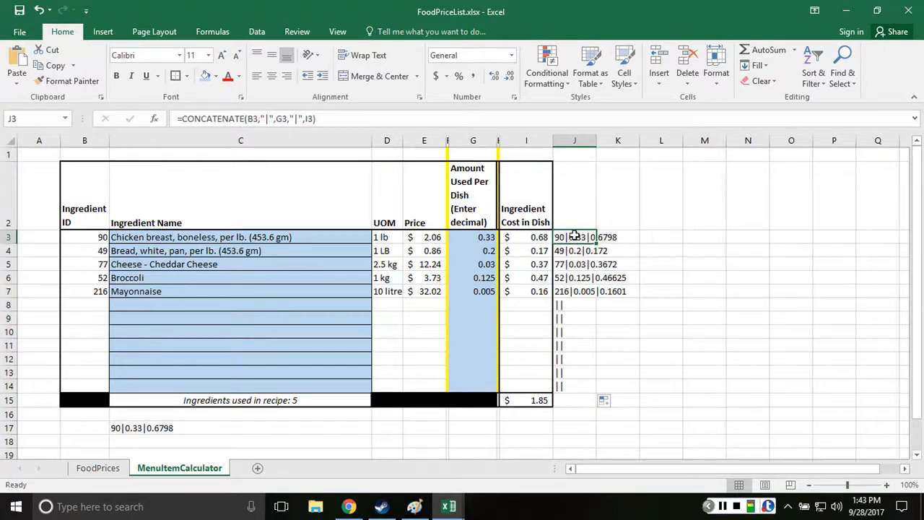
# Step: Examine the pipe-separated codes in J3:J7 and the formulas filled into the unused ingredient rows below them
pyautogui.hotkey('ctrl', 'c')
pyautogui.moveTo(572, 238); pyautogui.dragTo(573, 290)
pyautogui.click(570, 240)
pyautogui.moveTo(569, 240); pyautogui.dragTo(577, 301)
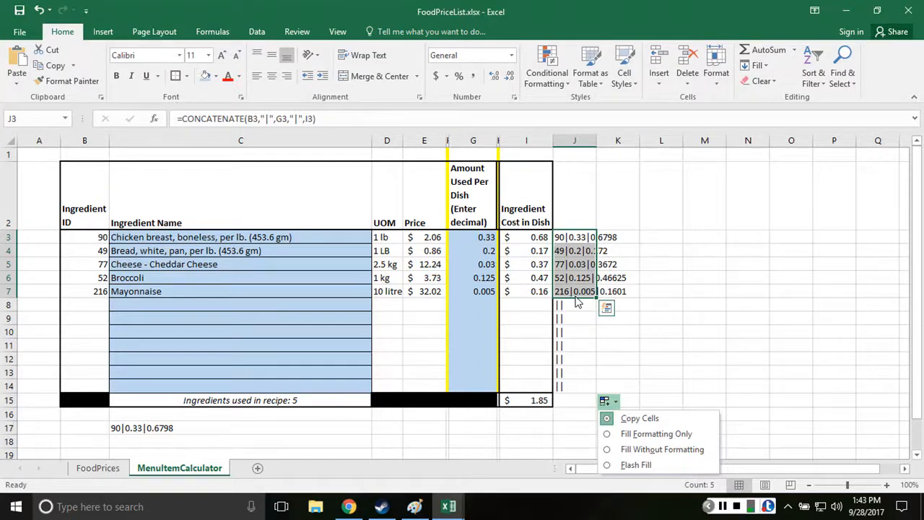
pyautogui.click(570, 238)
pyautogui.hotkey('ctrl', 'c')
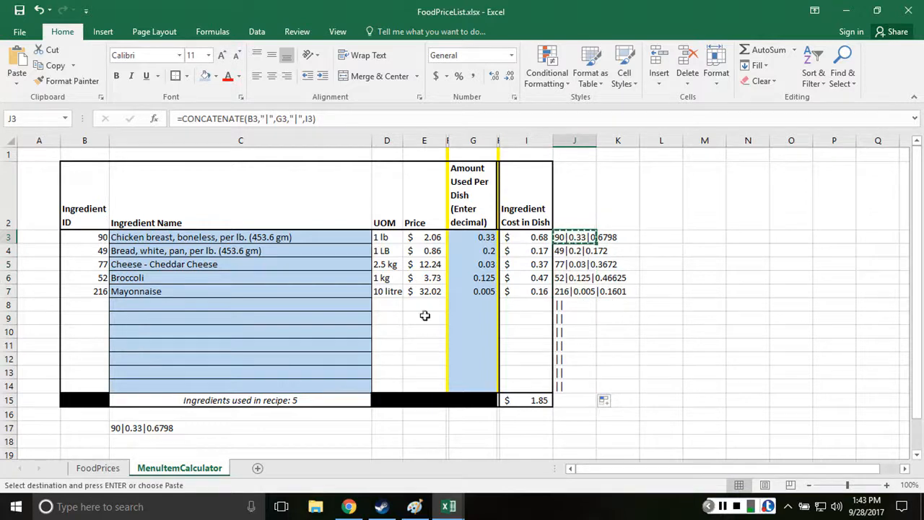
pyautogui.click(571, 253)
pyautogui.click(573, 266)
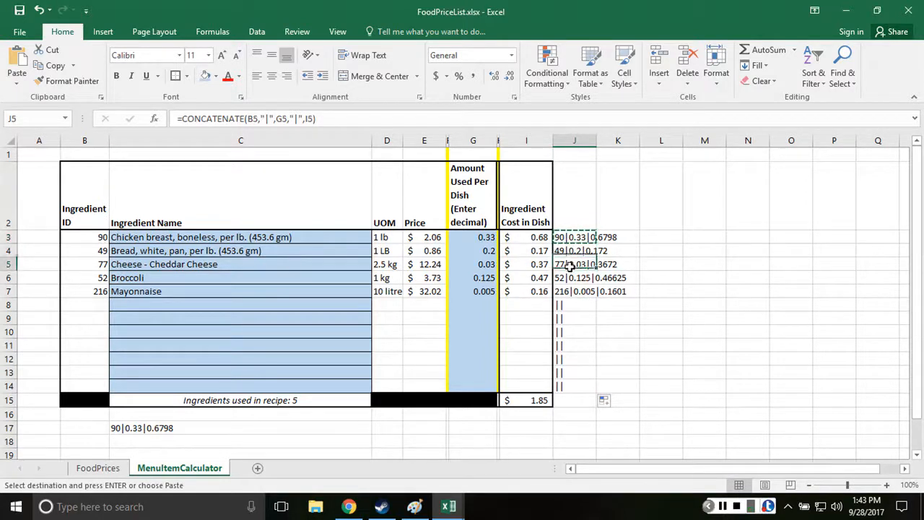
pyautogui.click(576, 323)
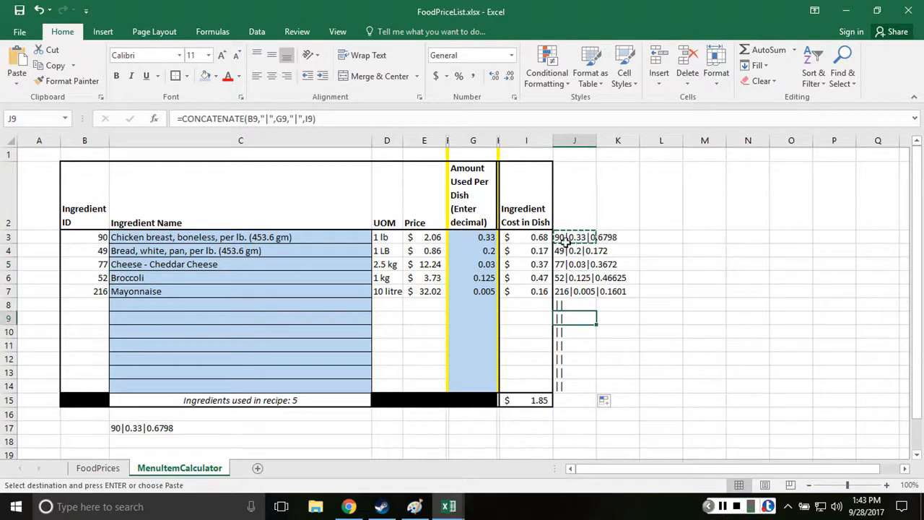
# Step: Enter the heading "Code to Paste Into Google Form" in J2 and format it as bold, wrapped text
pyautogui.click(566, 203)
pyautogui.write('Code ')
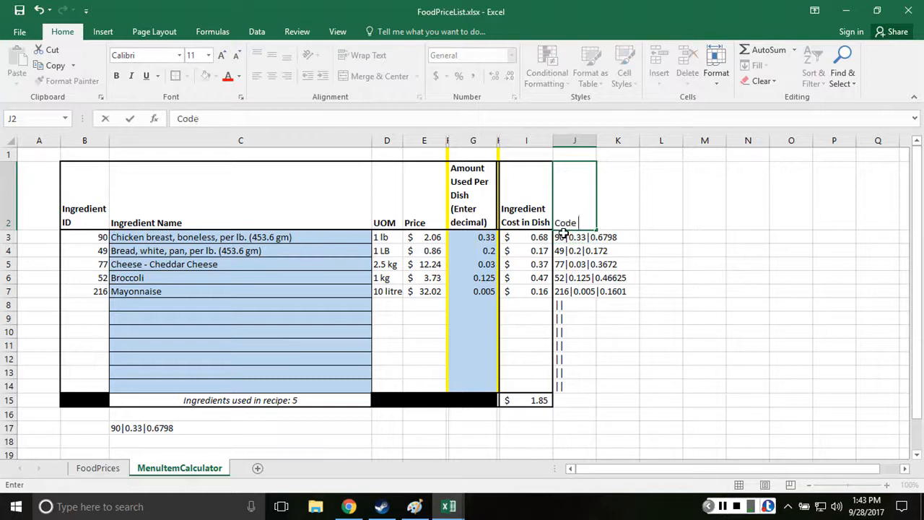
pyautogui.write('to Paste ')
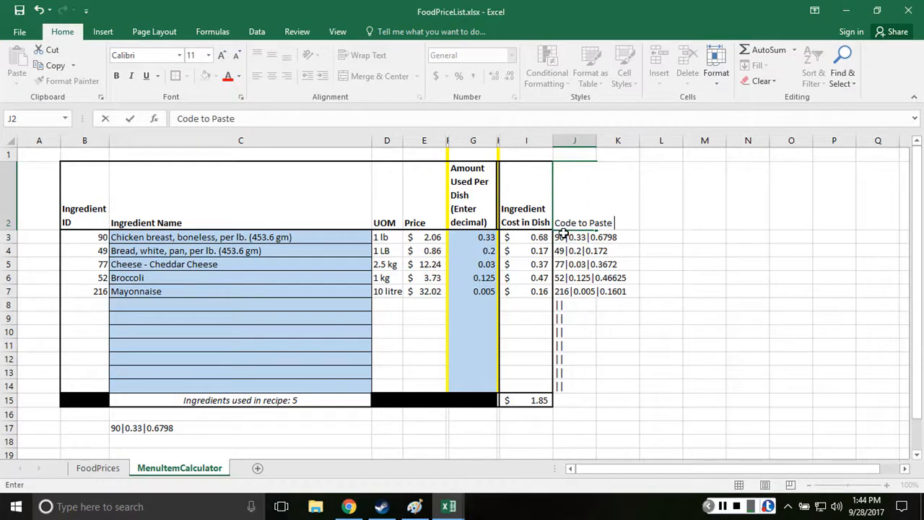
pyautogui.write('Into Google')
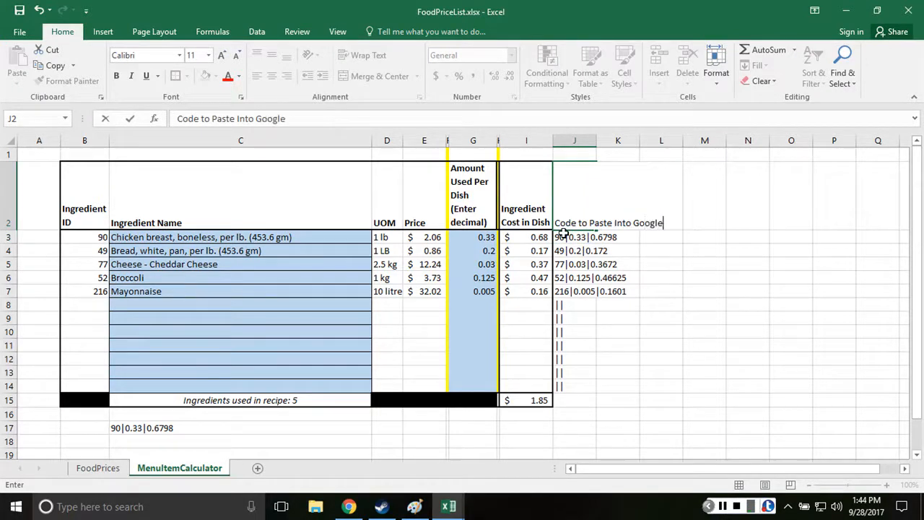
pyautogui.write(' Form')
pyautogui.hotkey('ctrl', 'Return')
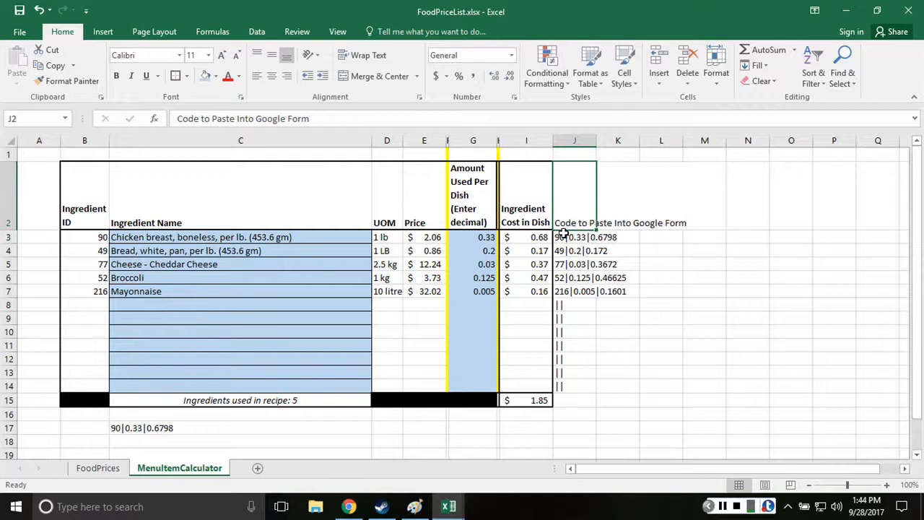
pyautogui.hotkey('ctrl', 'b')
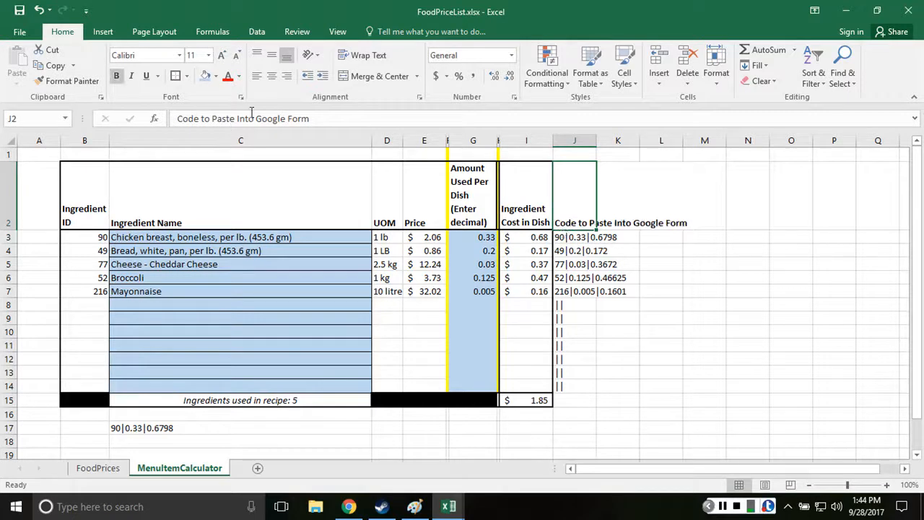
pyautogui.click(368, 58)
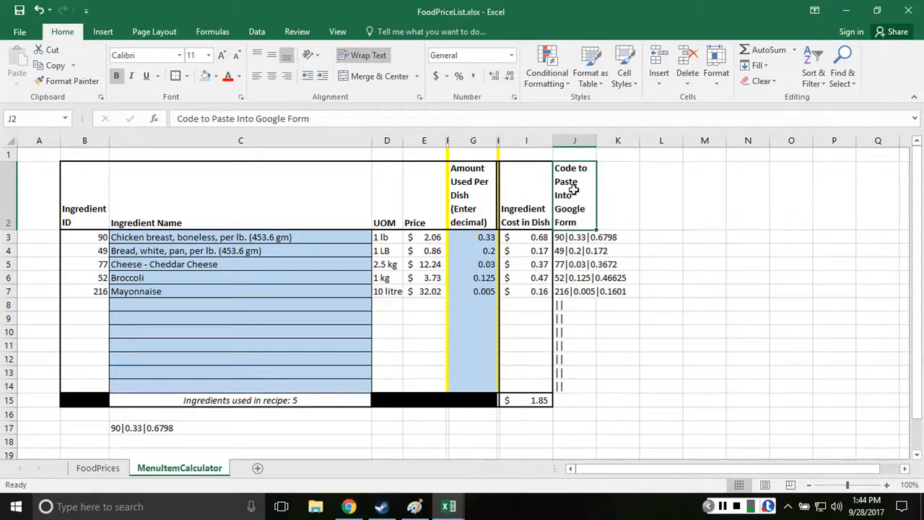
# Step: Add an outside border around J2:J14 and autofit column J to the width of its codes
pyautogui.moveTo(574, 188); pyautogui.dragTo(574, 386)
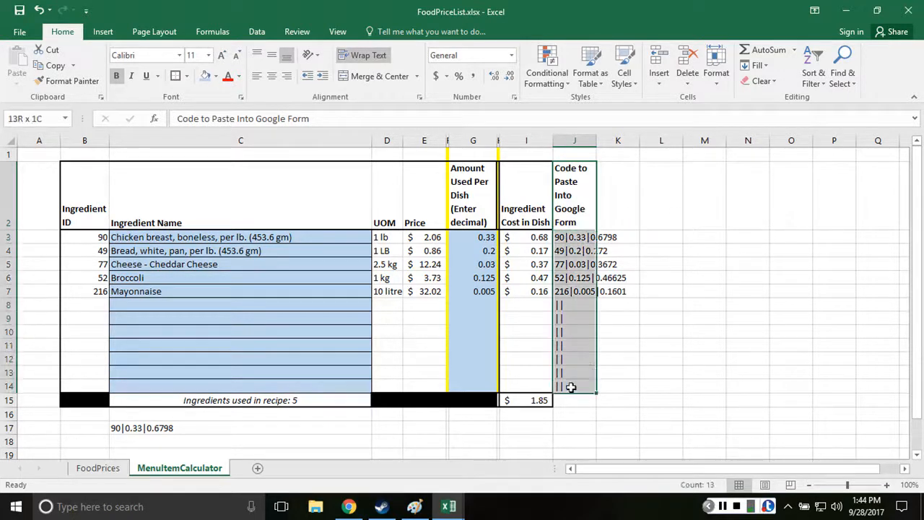
pyautogui.click(176, 77)
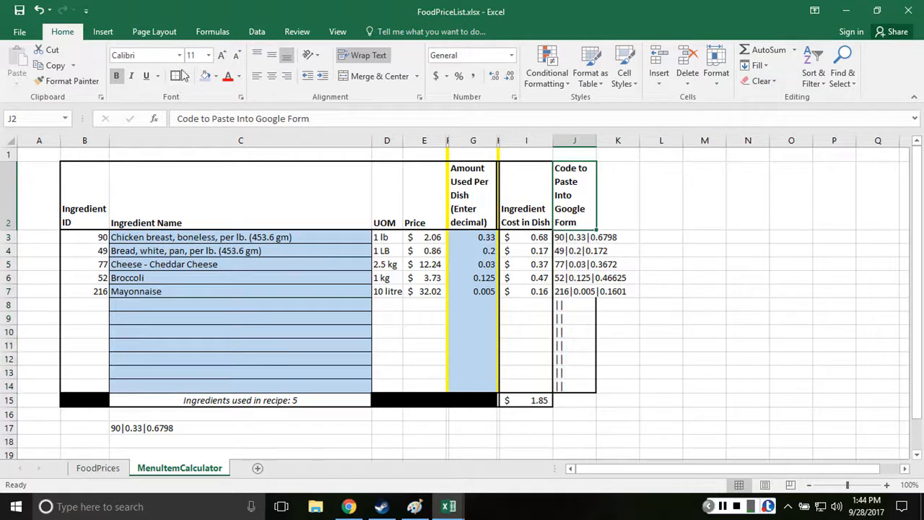
pyautogui.click(690, 223)
pyautogui.doubleClick(597, 140)
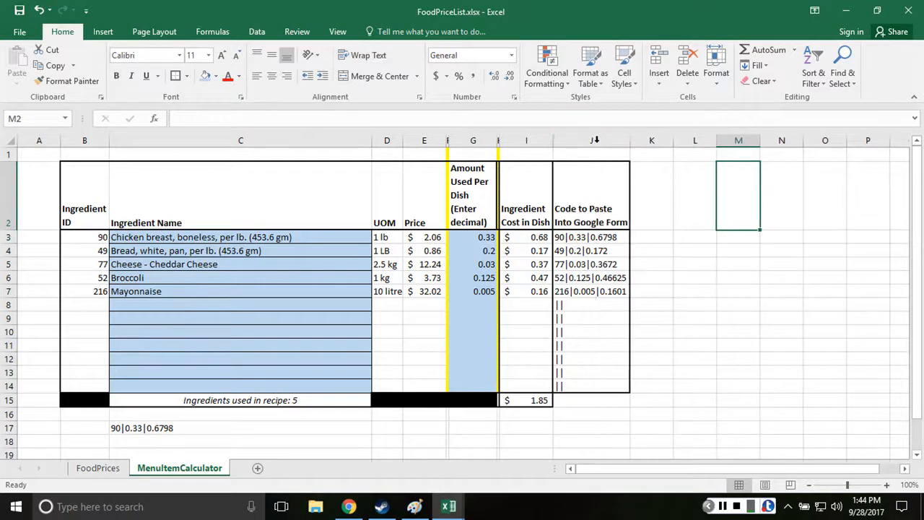
pyautogui.click(591, 305)
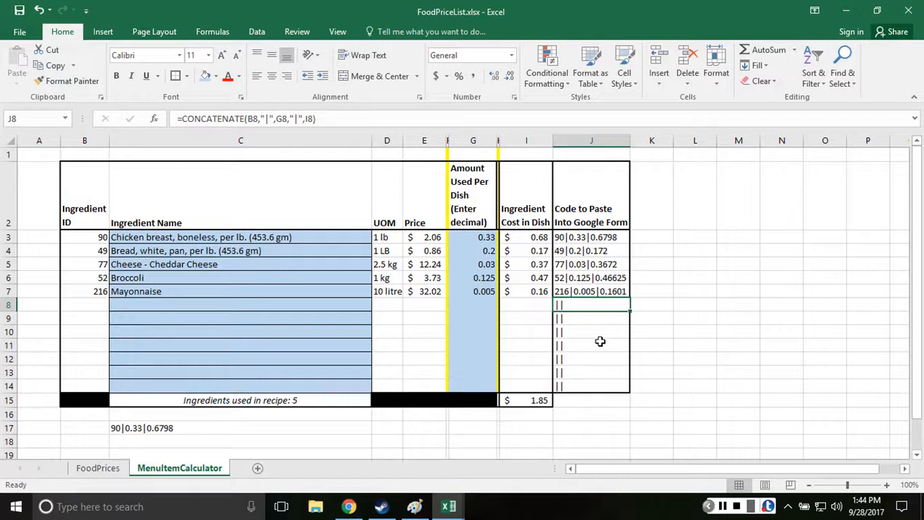